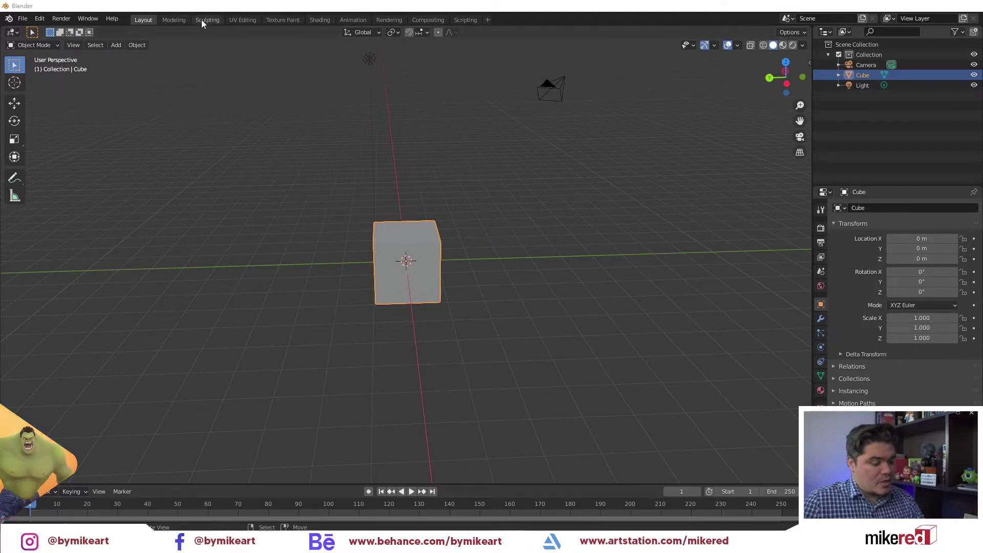
- Open the Modeling workspace and orbit around the cube
click(173, 20)
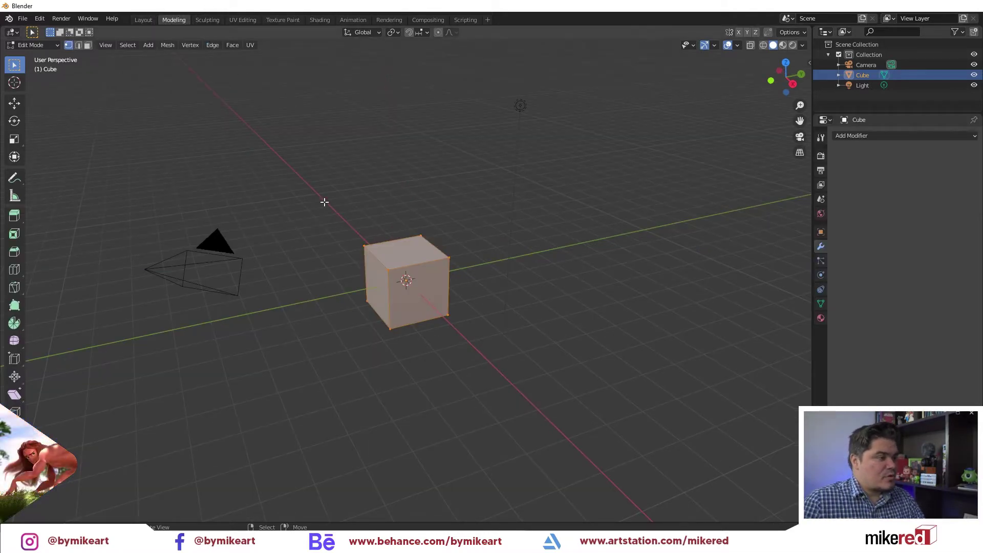
middle_drag(325, 202, 412, 207)
mouse_move(166, 189)
middle_down()
mouse_move(456, 307)
mouse_move(450, 292)
middle_up()
scroll(440, 266, up, 2)
scroll(432, 246, up, 2)
mouse_move(432, 246)
middle_down()
mouse_move(475, 248)
mouse_move(502, 228)
middle_up()
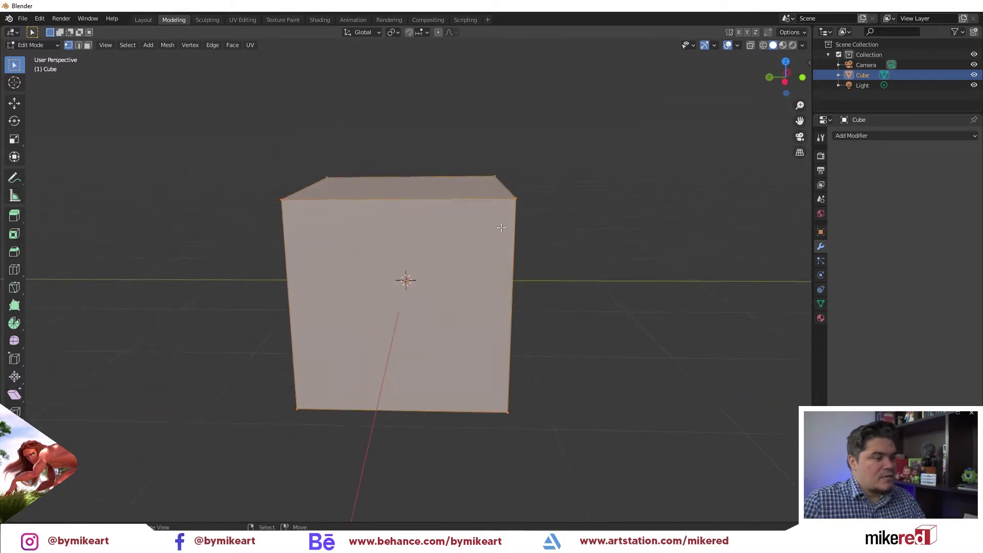
middle_drag(433, 233, 476, 234)
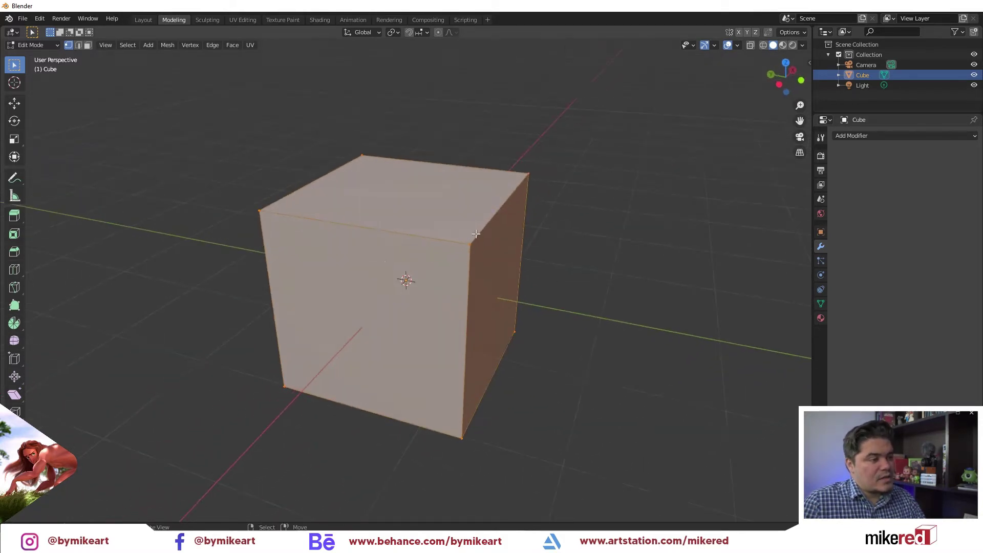
middle_drag(337, 230, 498, 200)
mouse_move(360, 176)
middle_down()
mouse_move(403, 180)
mouse_move(240, 111)
middle_up()
- Try selecting a vertex, edges and faces on the cube, then return to Object Mode
key(alt+a)
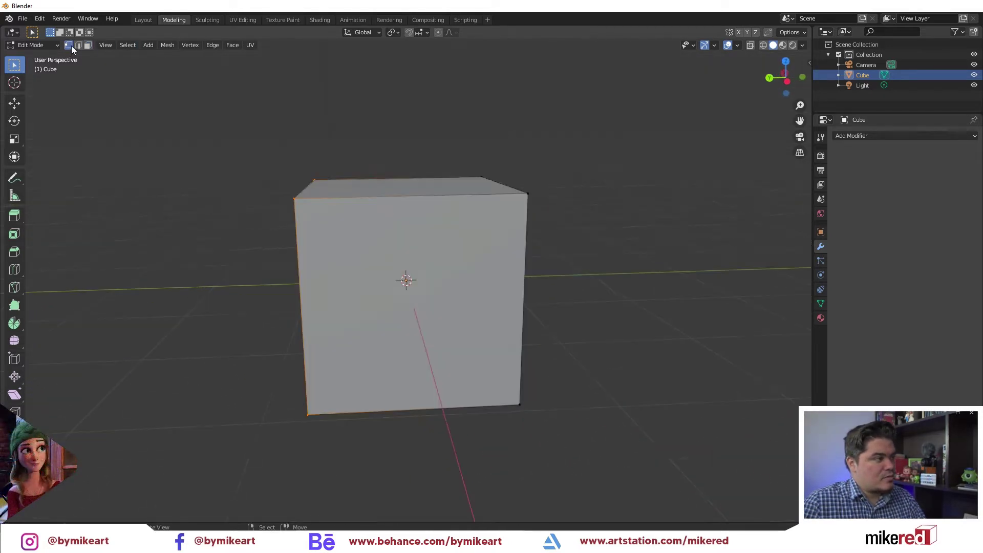
middle_drag(307, 216, 439, 228)
click(333, 209)
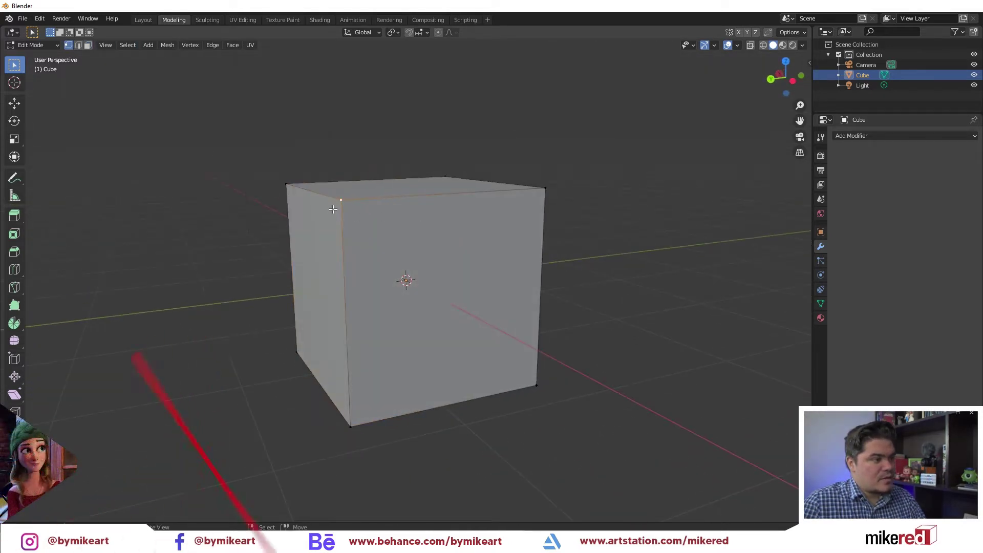
click(78, 45)
mouse_move(446, 169)
middle_down()
mouse_move(491, 213)
mouse_move(514, 187)
middle_up()
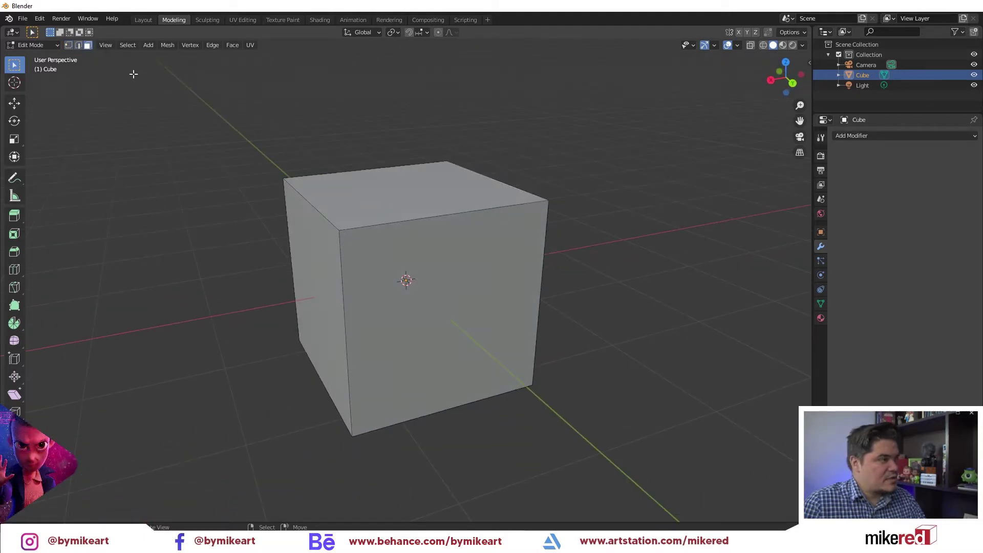
click(410, 223)
click(402, 257)
mouse_move(407, 207)
middle_down()
mouse_move(403, 256)
mouse_move(539, 268)
mouse_move(70, 38)
middle_up()
click(56, 45)
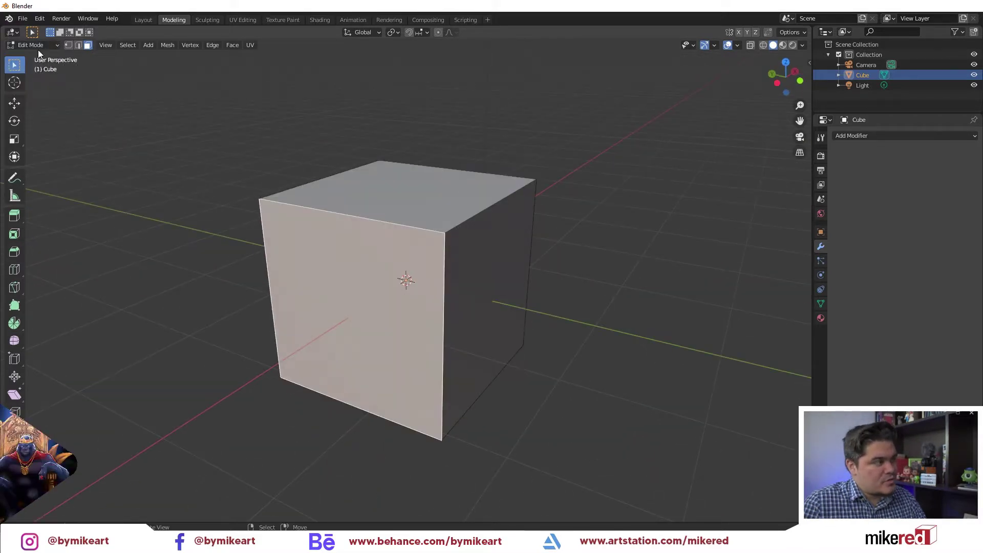
click(37, 45)
- Put the cube into Edit Mode and orbit to bring its right face into view
click(40, 57)
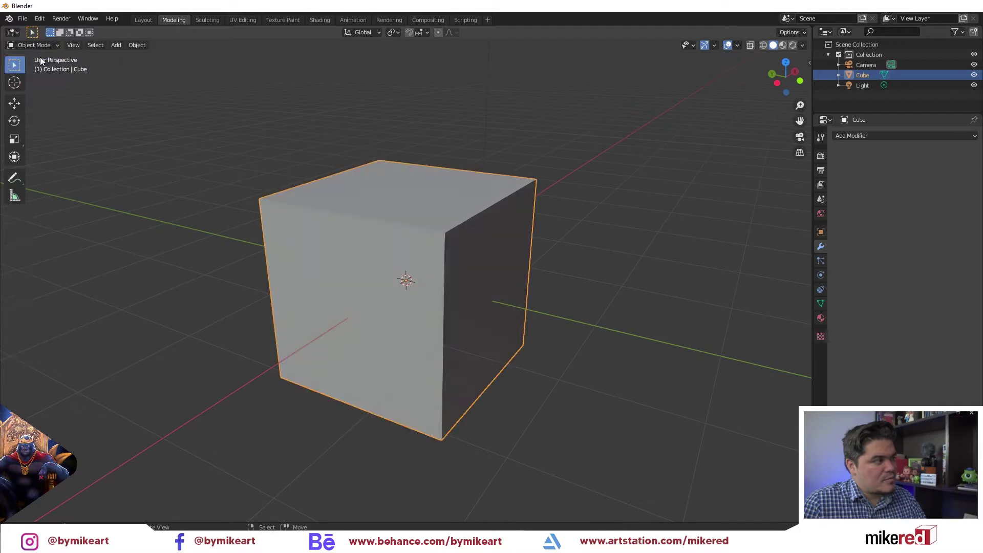
mouse_move(256, 179)
middle_down()
mouse_move(420, 247)
mouse_move(487, 244)
mouse_move(438, 230)
middle_up()
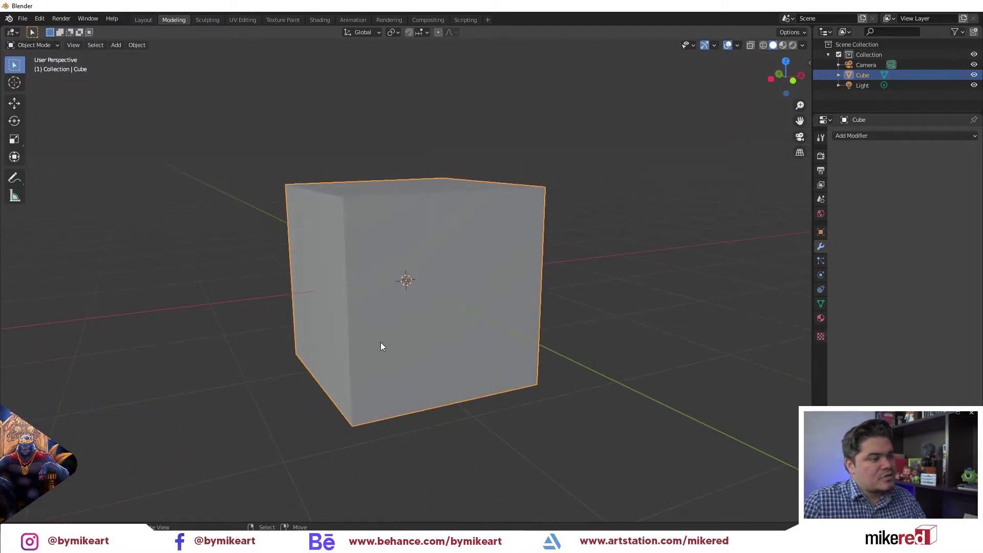
click(32, 48)
click(34, 69)
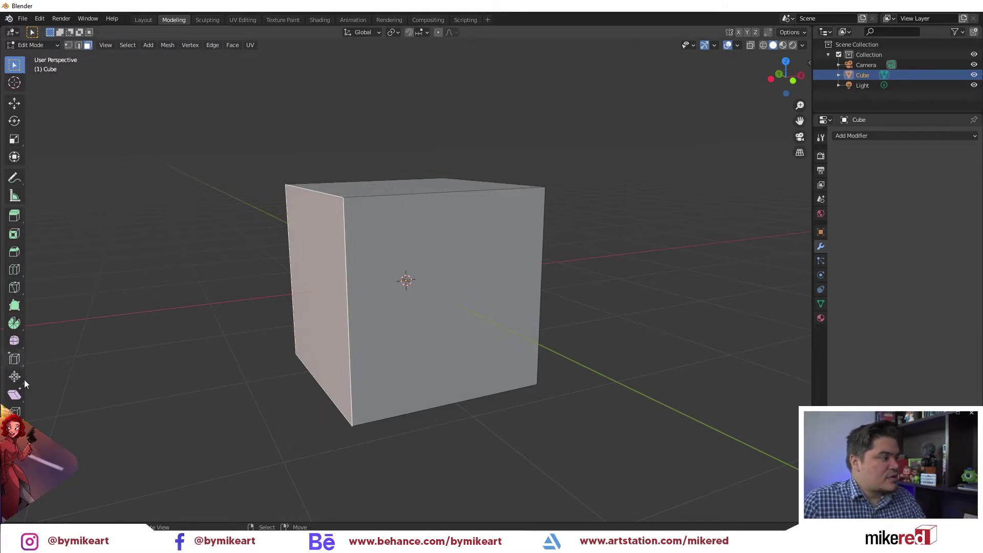
middle_drag(36, 243, 256, 247)
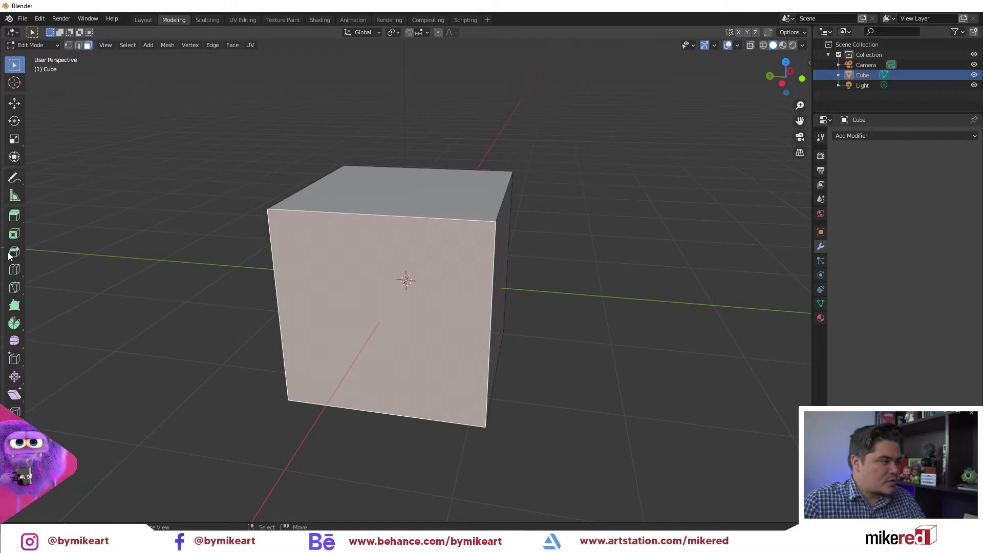
mouse_move(437, 256)
middle_down()
mouse_move(614, 265)
mouse_move(491, 222)
mouse_move(456, 237)
middle_up()
middle_drag(73, 203, 92, 127)
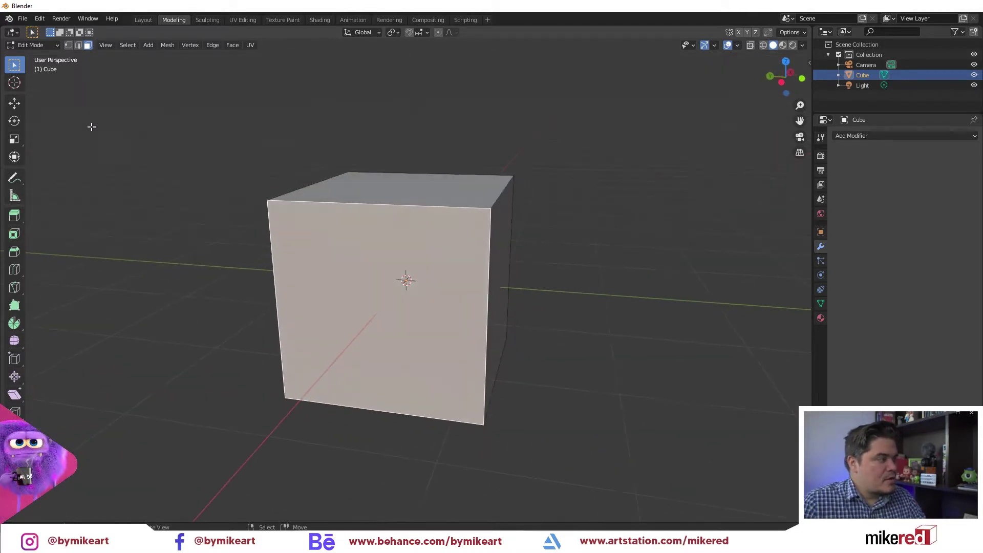
middle_drag(17, 105, 61, 137)
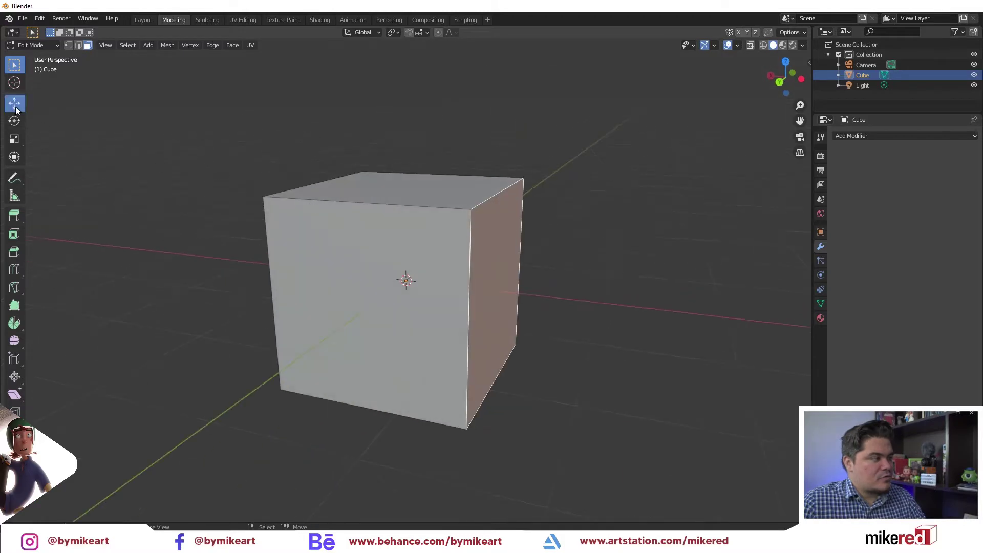
- Try moving, rotating and scaling the right face, cancelling each change
drag(471, 285, 574, 278)
key(Escape)
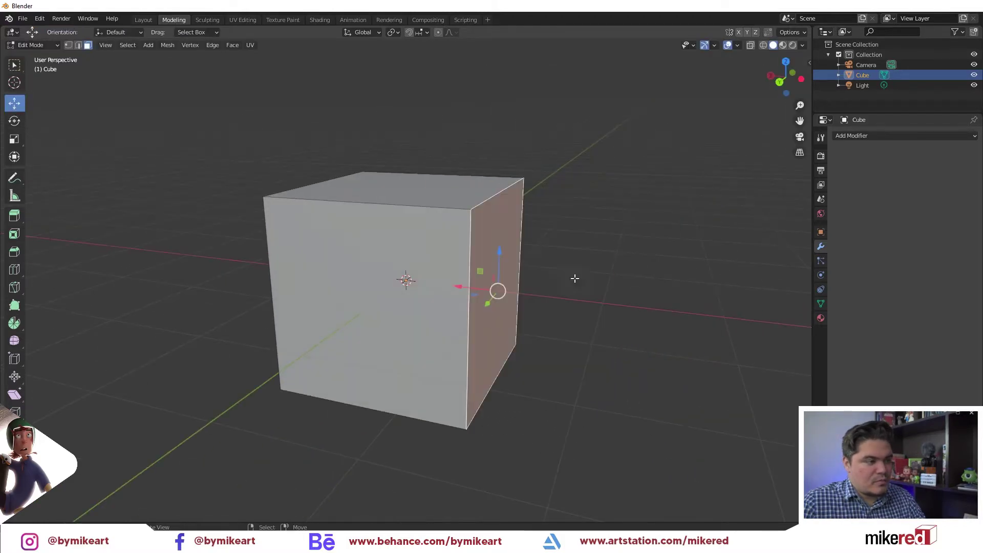
click(14, 121)
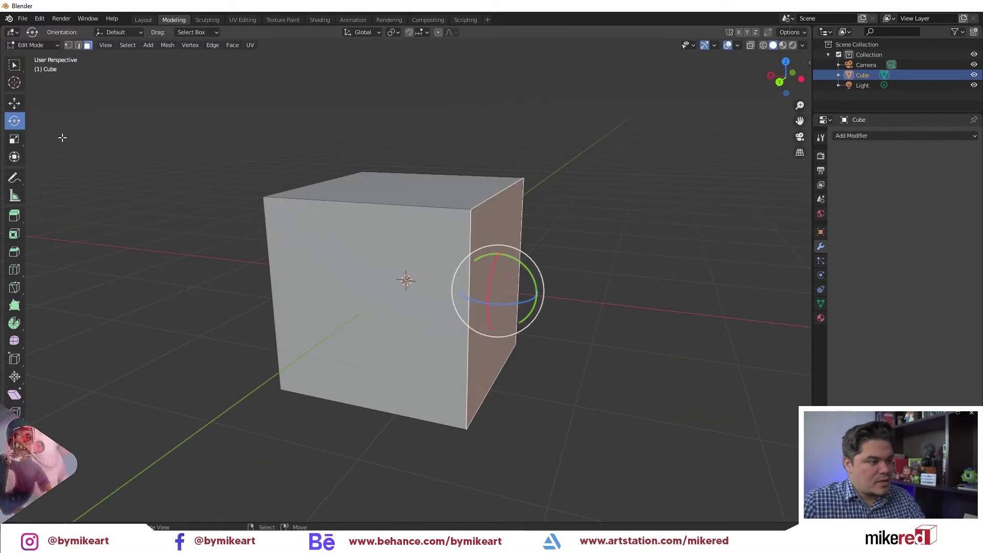
drag(517, 288, 528, 261)
key(Escape)
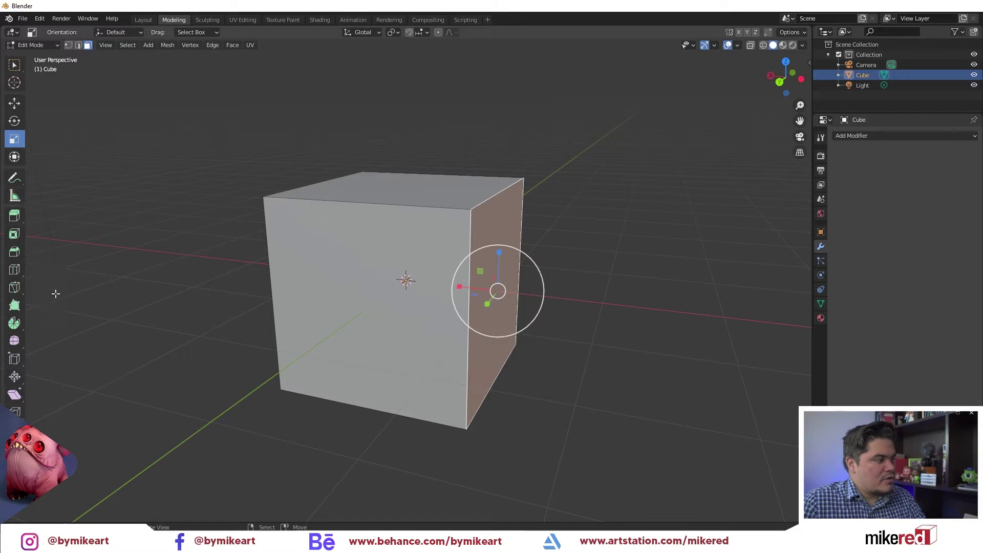
middle_drag(56, 294, 177, 319)
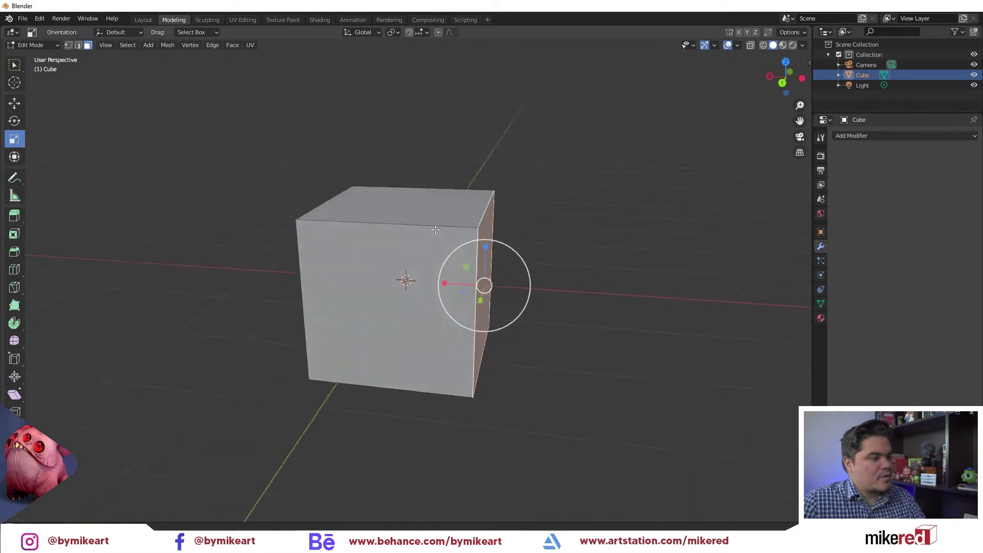
- Add a vertical and a horizontal loop cut across the cube
click(15, 271)
click(381, 239)
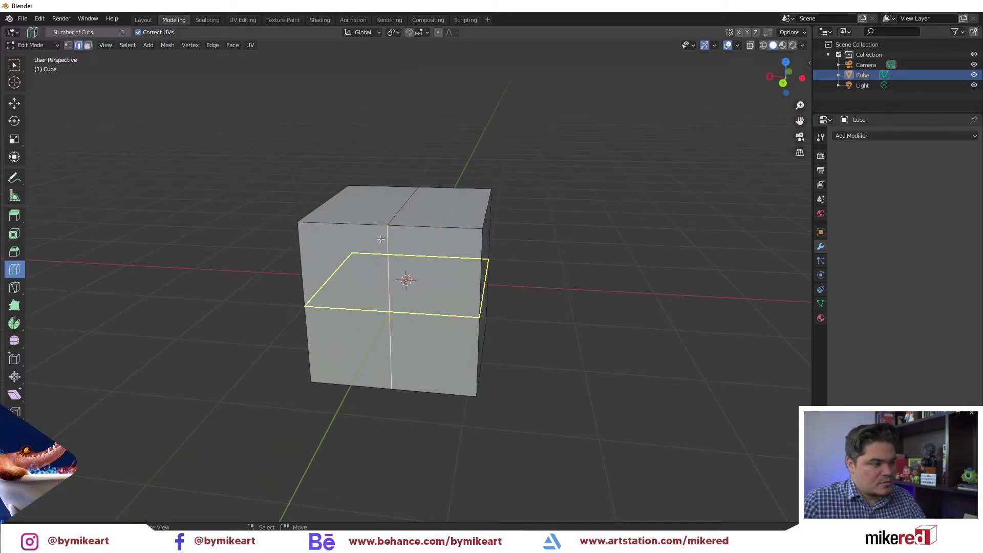
click(380, 238)
mouse_move(380, 239)
middle_down()
mouse_move(358, 259)
mouse_move(77, 222)
middle_up()
- Try extruding a small face on the cube's right side outward
key(shift+space)
key(e)
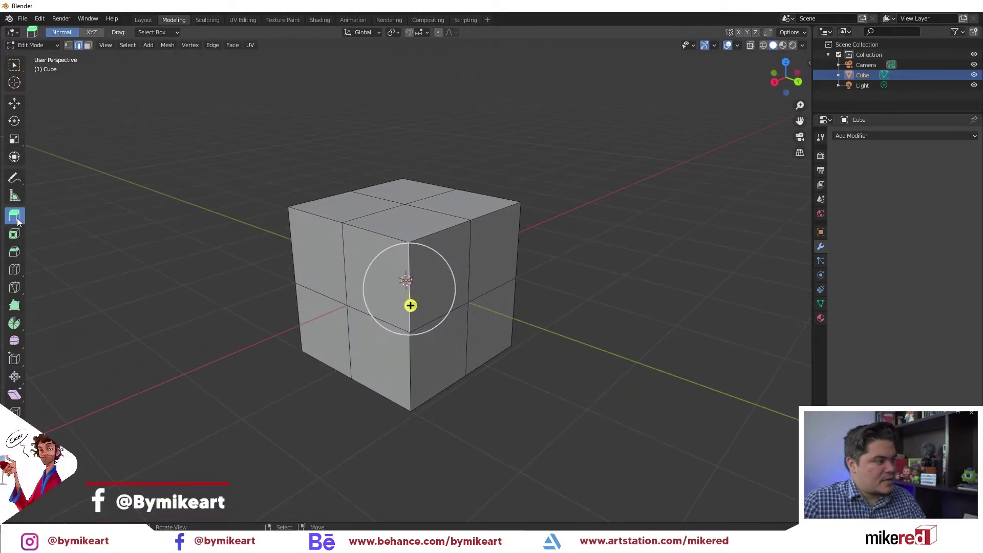
click(437, 244)
middle_drag(436, 245, 502, 276)
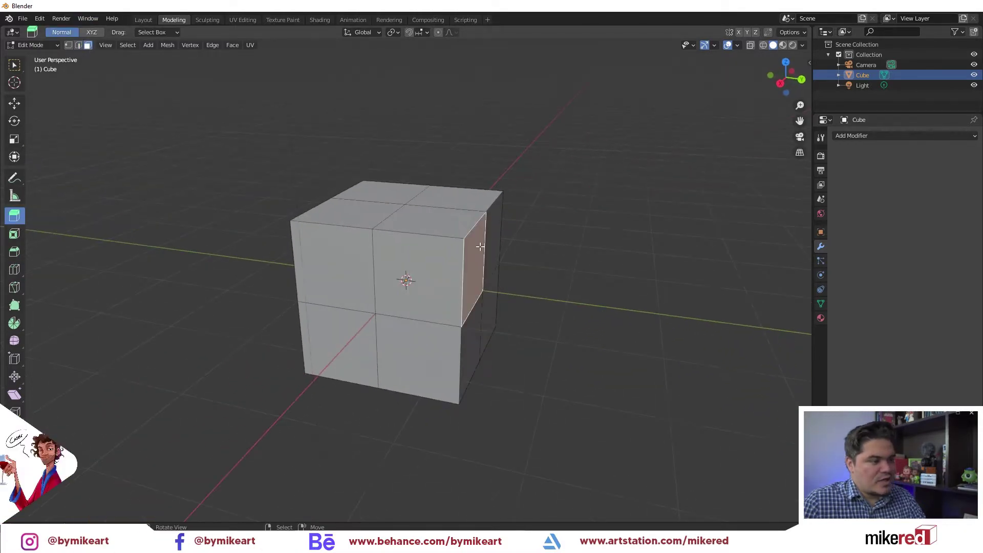
drag(522, 264, 550, 264)
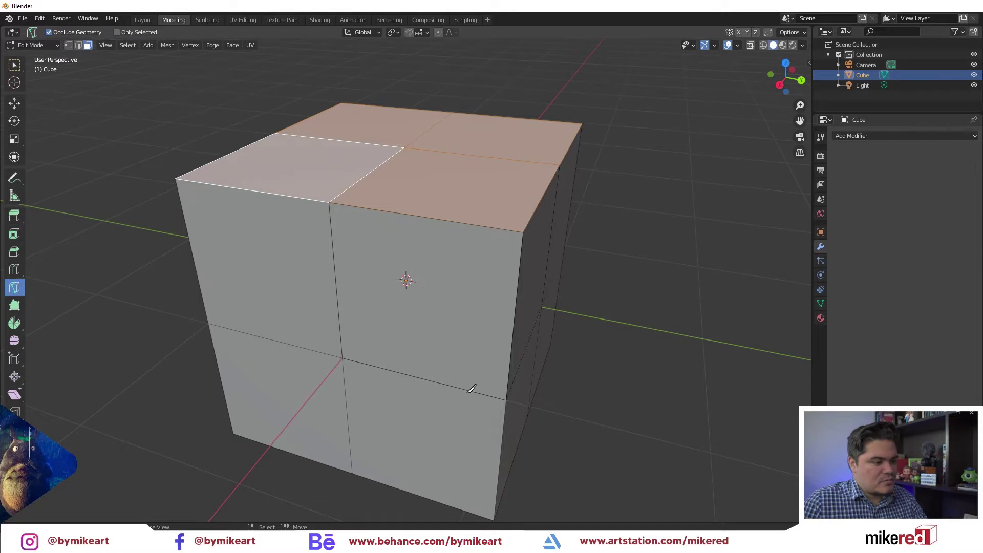
- Knife-cut a polygon outline into the cube's top face
click(320, 212)
middle_drag(320, 213, 301, 232)
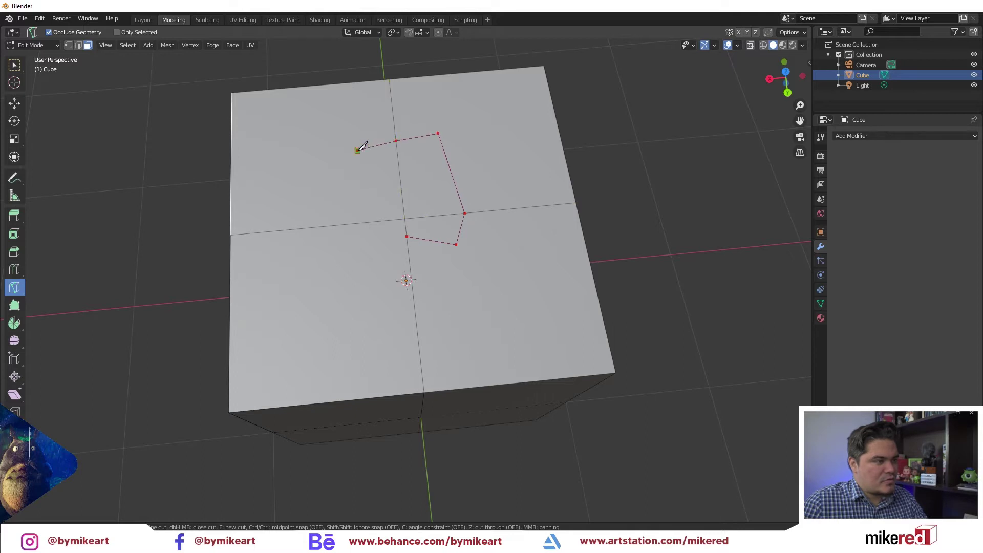
click(358, 150)
click(343, 224)
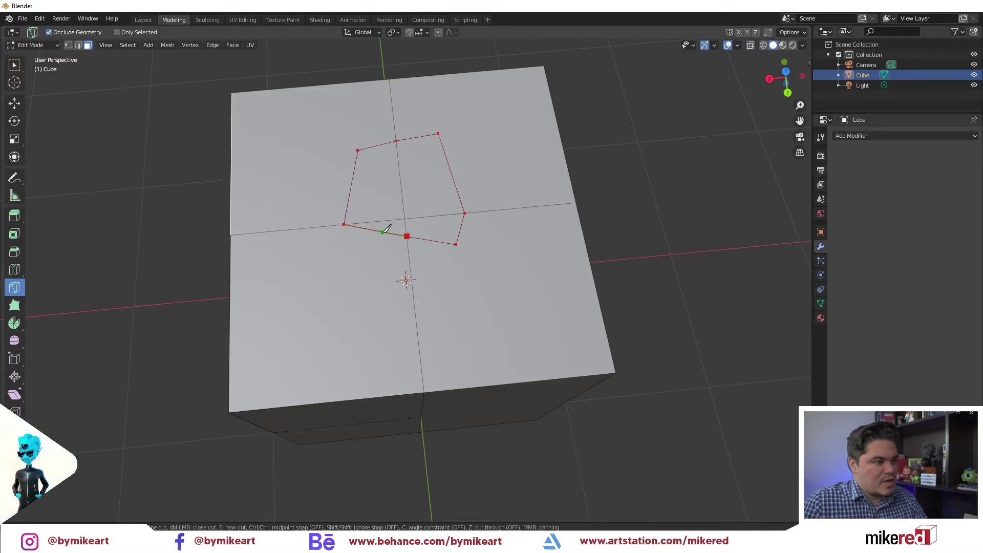
key(Return)
- Switch to edge selection and select a top edge of the cut
mouse_move(402, 228)
middle_down()
mouse_move(505, 180)
mouse_move(63, 78)
middle_up()
click(78, 45)
click(368, 143)
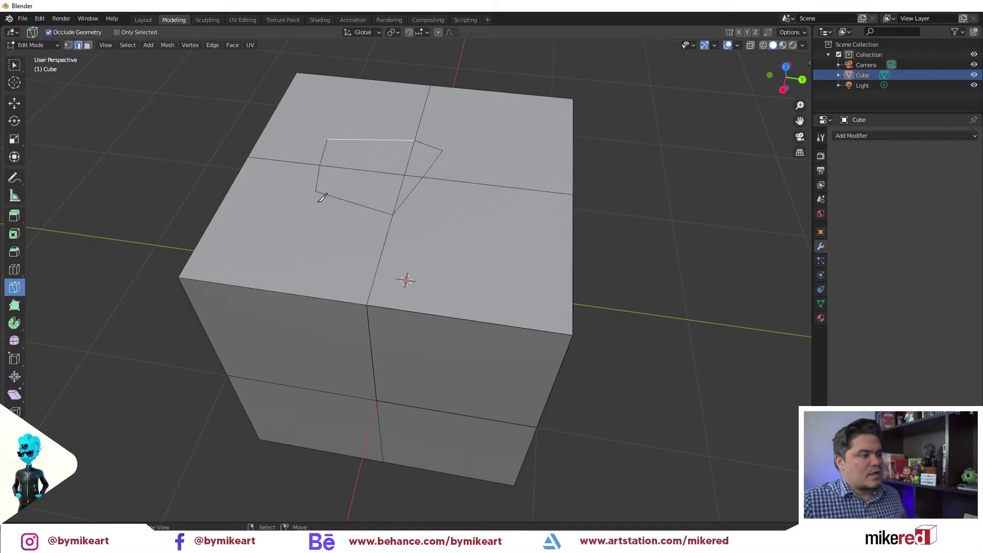
middle_drag(695, 185, 754, 164)
- Browse the list of available modifiers, briefly entering and leaving Edit Mode
click(859, 136)
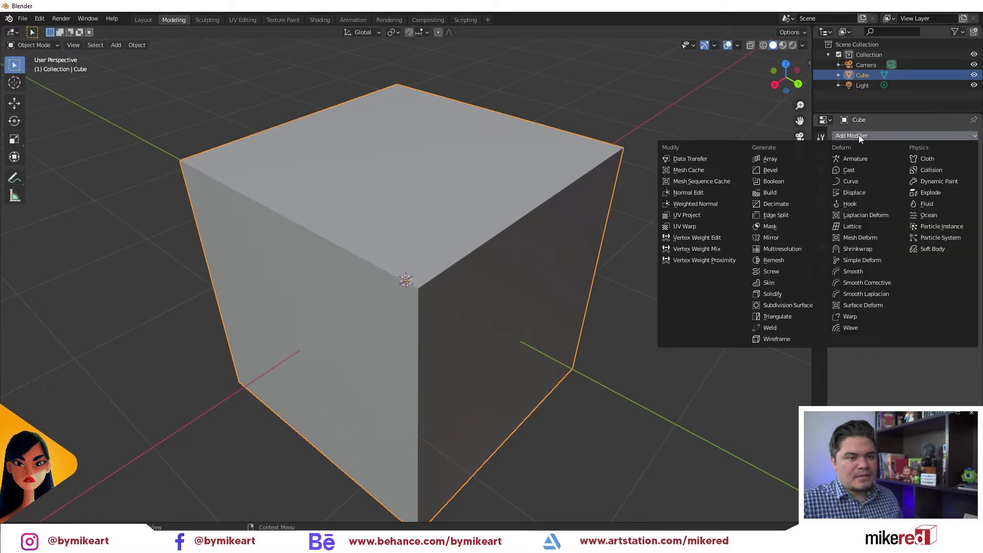
mouse_move(638, 190)
middle_down()
mouse_move(415, 177)
mouse_move(512, 164)
middle_up()
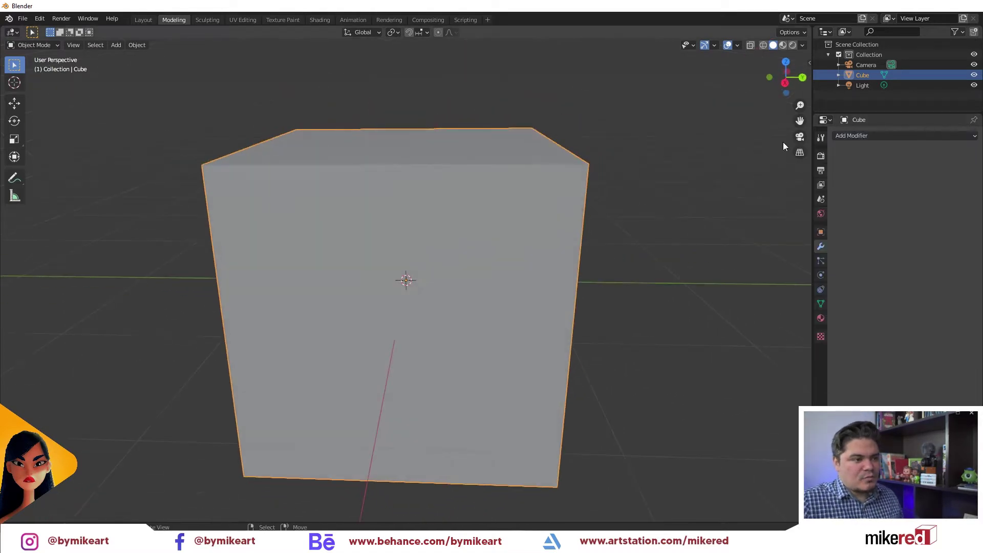
click(871, 136)
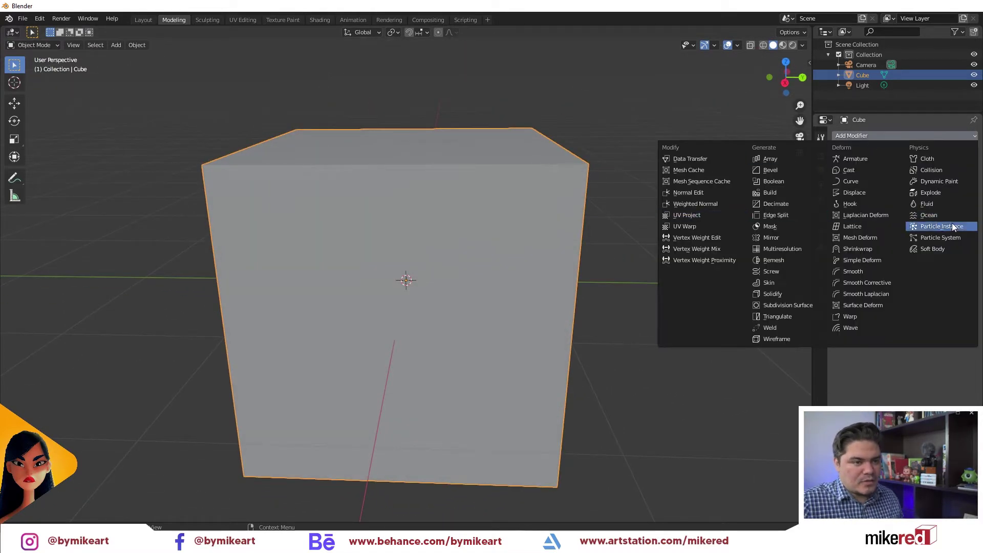
mouse_move(640, 241)
middle_down()
mouse_move(509, 231)
mouse_move(463, 241)
middle_up()
key(Tab)
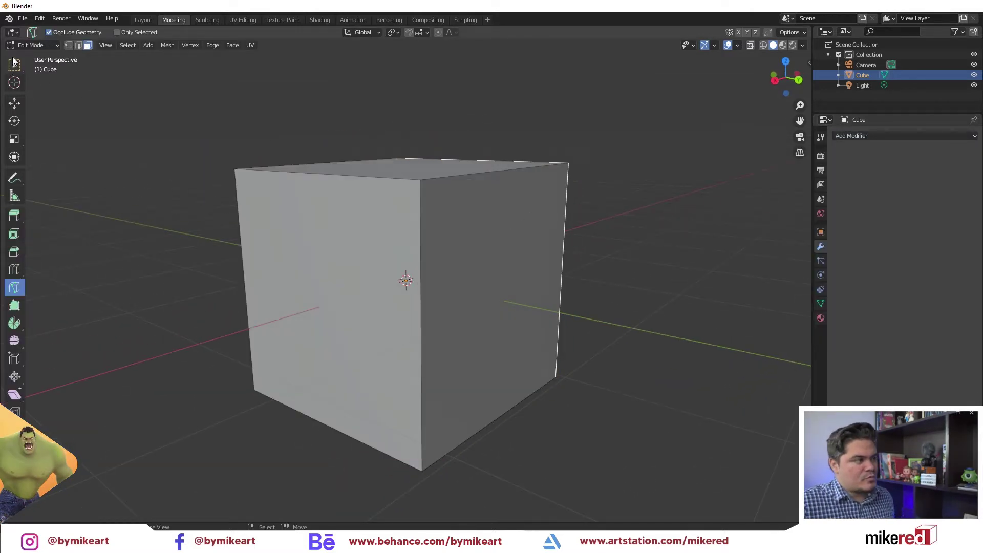
click(31, 46)
- Add a Simple Deform modifier and try Taper (0.755), Stretch and Bend (31.1°)
click(865, 134)
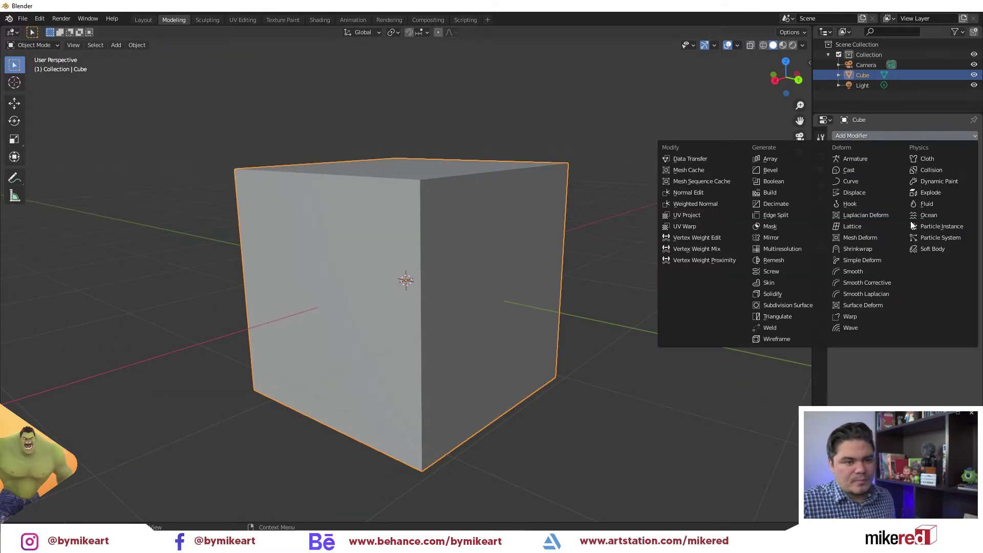
click(863, 260)
middle_drag(594, 256, 550, 258)
click(922, 169)
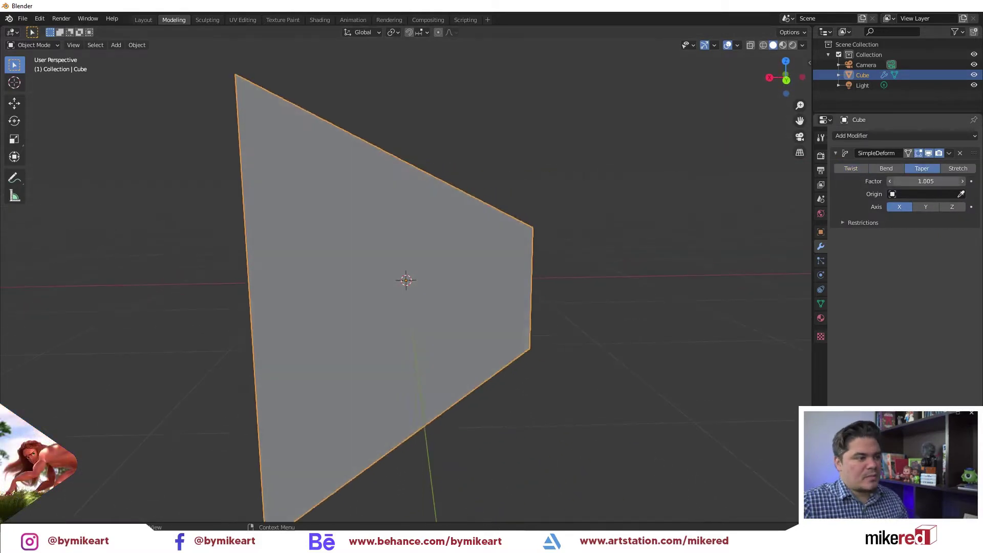
mouse_move(925, 181)
mouse_down()
mouse_move(916, 181)
mouse_move(937, 182)
mouse_up()
click(958, 169)
click(884, 168)
middle_drag(348, 192, 558, 194)
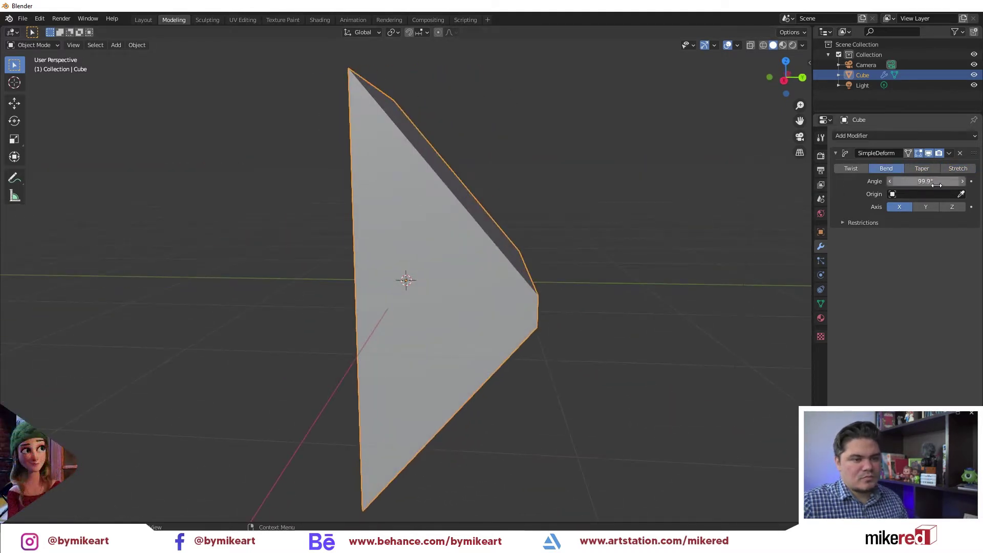
drag(937, 185, 917, 185)
- Add three loop cuts in Edit Mode and raise the bend angle to 99.4°
key(Tab)
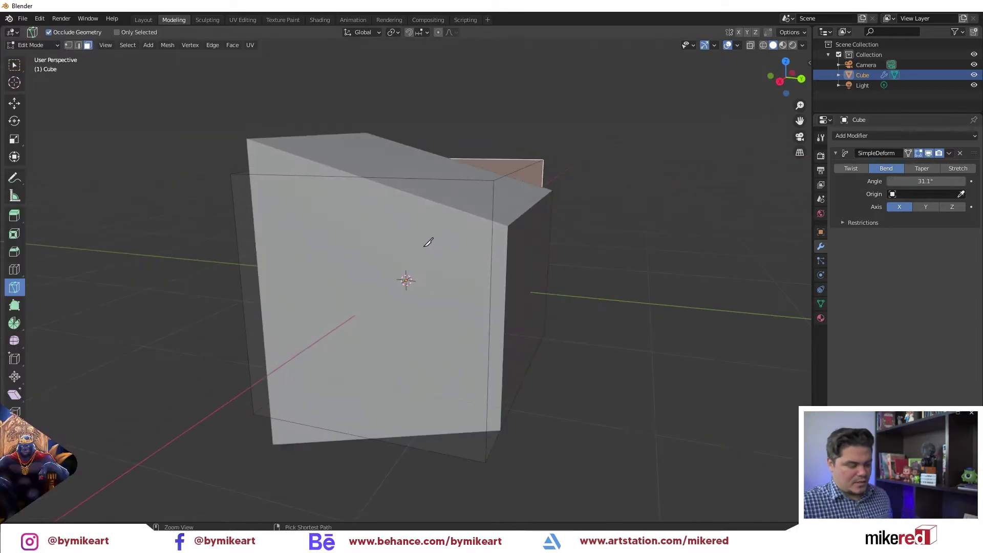
scroll(512, 244, up, 2)
click(551, 244)
mouse_move(551, 244)
middle_down()
mouse_move(439, 204)
mouse_move(517, 224)
middle_up()
key(Tab)
middle_drag(527, 260, 572, 241)
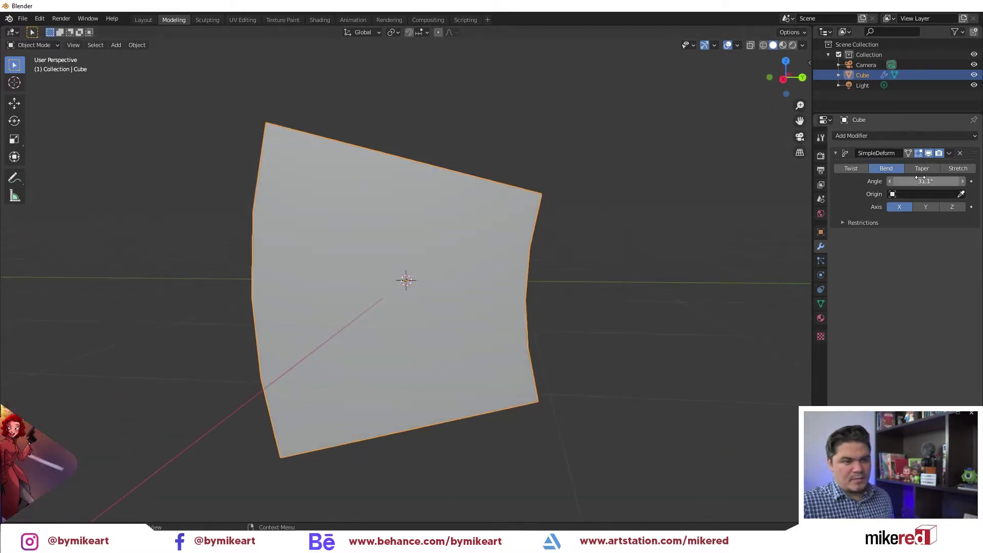
mouse_move(926, 181)
mouse_down()
mouse_move(940, 182)
mouse_move(912, 181)
mouse_up()
key(Tab)
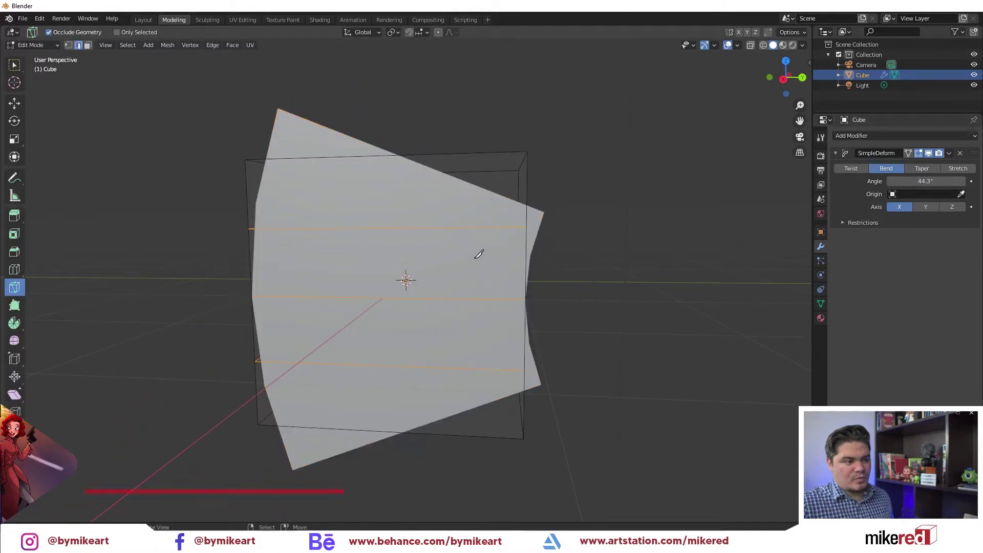
key(Tab)
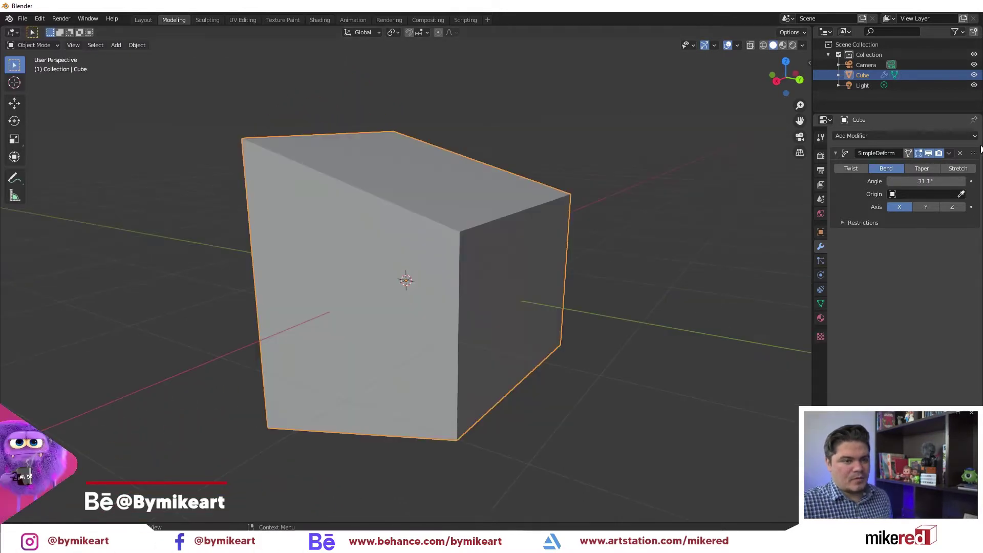
- Replace the Simple Deform with a Build modifier and play the animation
click(958, 154)
click(948, 137)
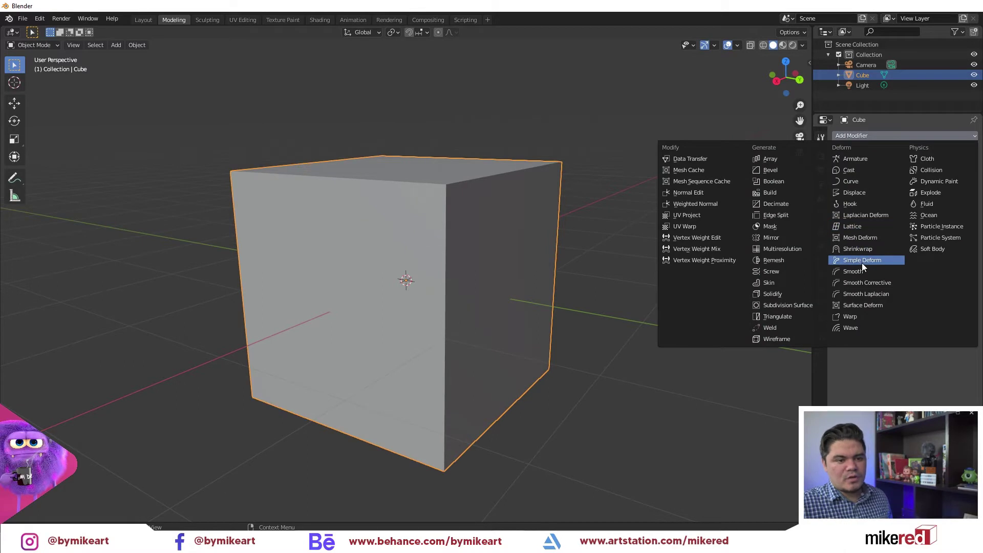
click(769, 191)
key(space)
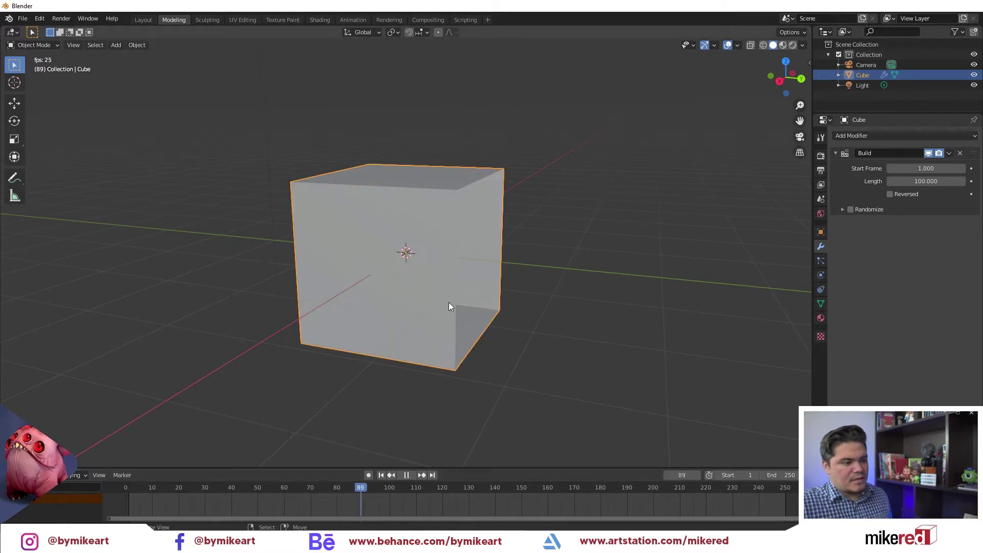
middle_drag(449, 302, 395, 279)
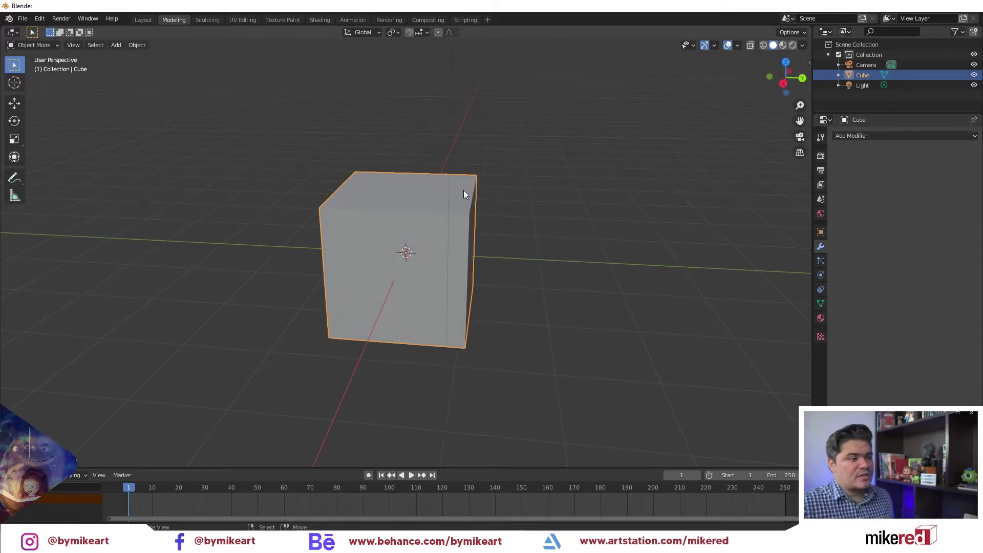
- Switch the cube from Object Mode to Edit Mode and orbit to a frontal view
middle_drag(160, 163, 226, 127)
click(43, 45)
click(43, 68)
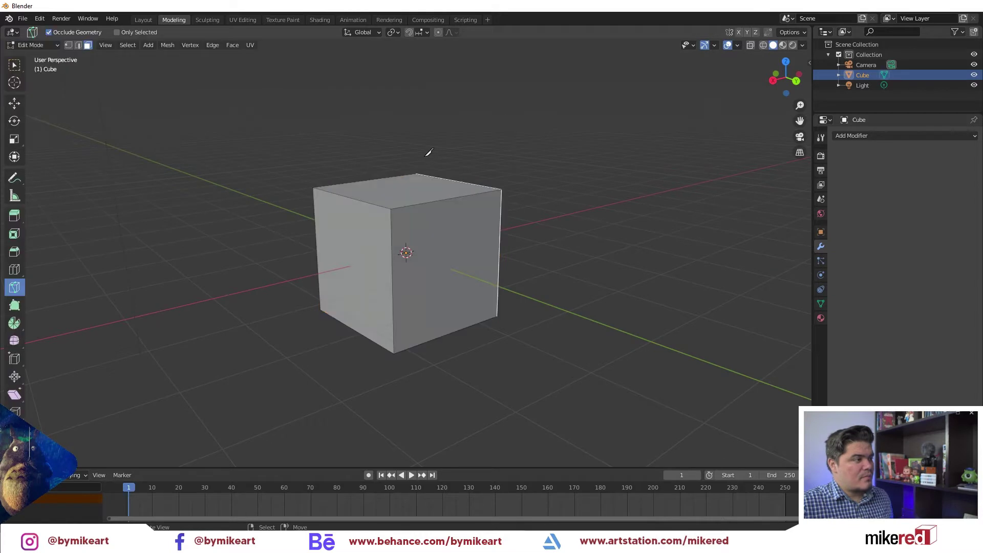
middle_drag(505, 158, 274, 73)
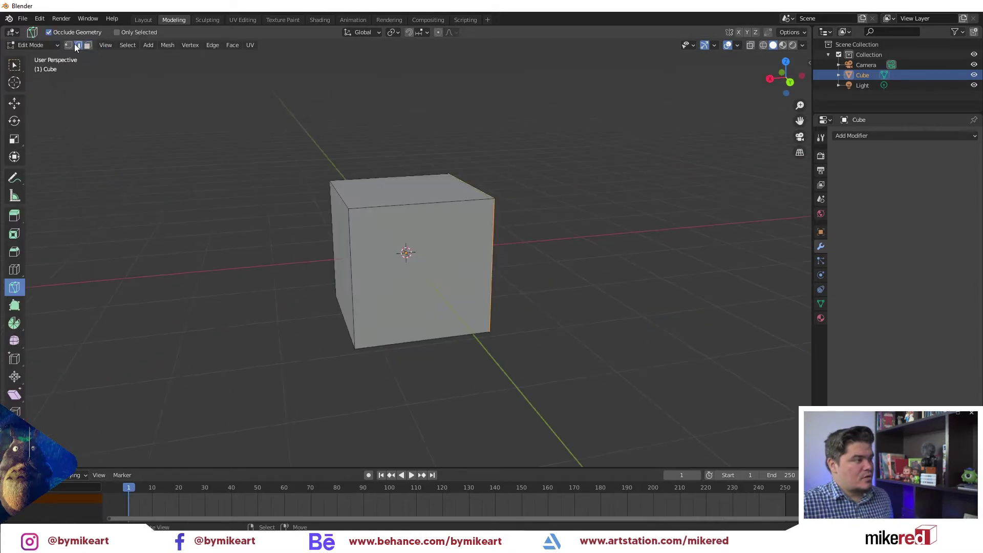
middle_drag(84, 57, 148, 119)
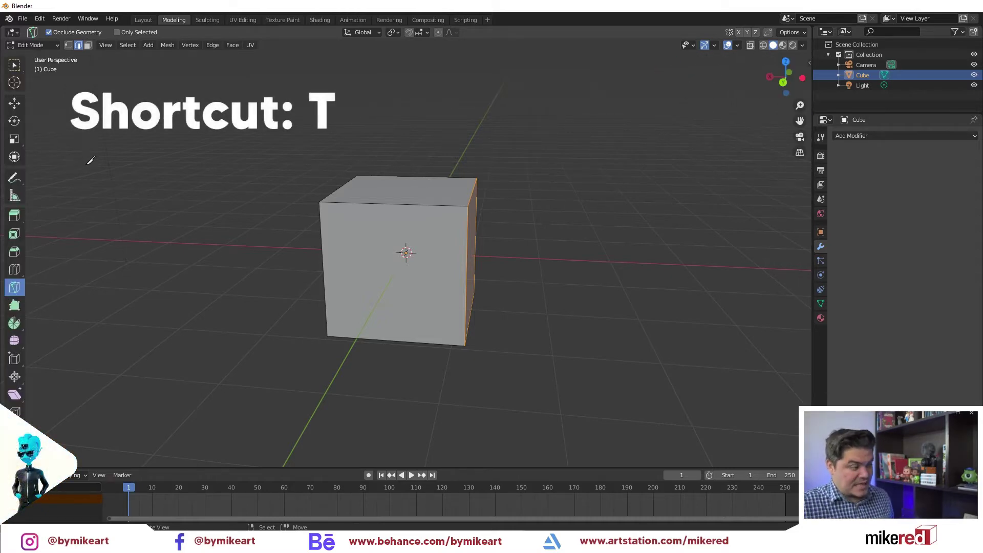
- Hide the tool shelf and show the sidebar's View tab with 50 mm focal length
key(t)
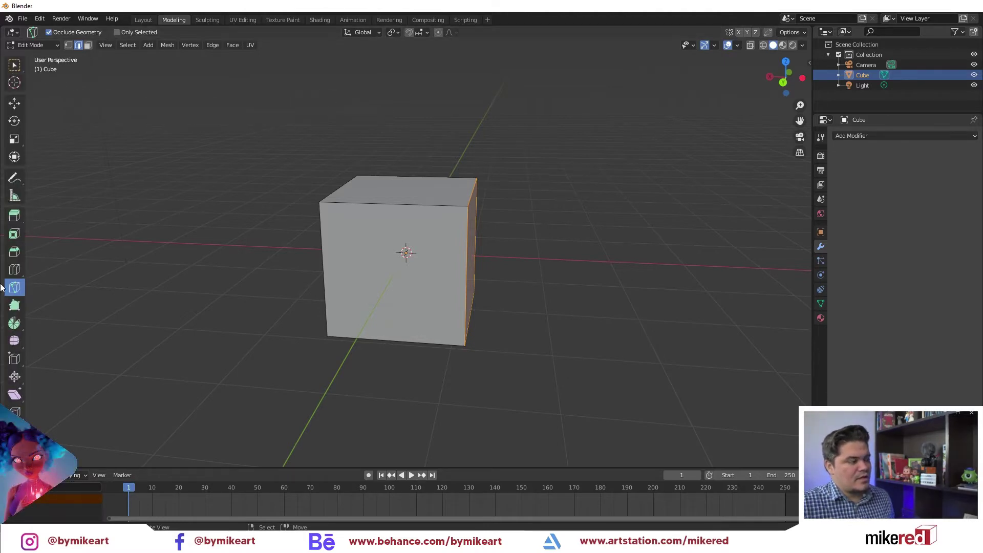
key(t)
key(n)
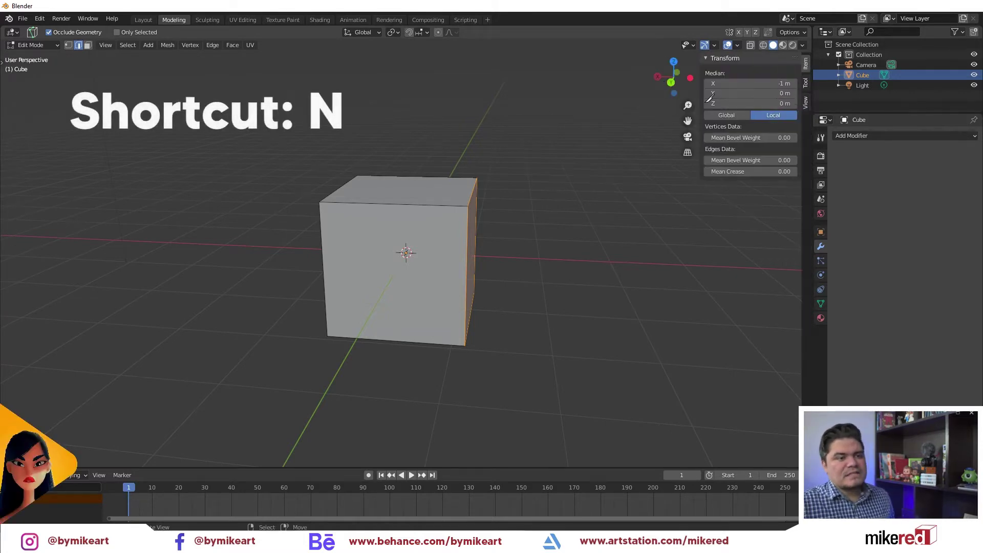
click(805, 83)
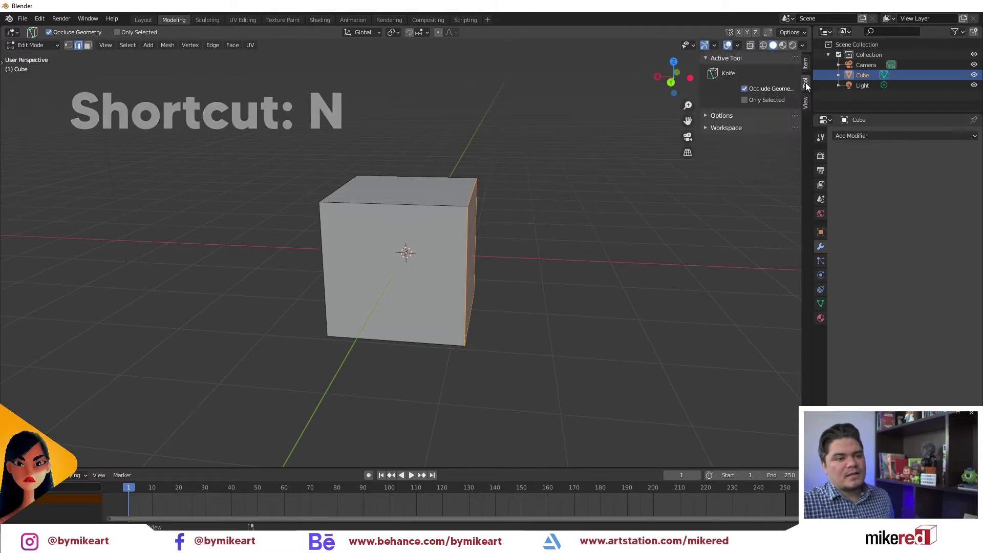
click(805, 103)
middle_drag(620, 108, 605, 165)
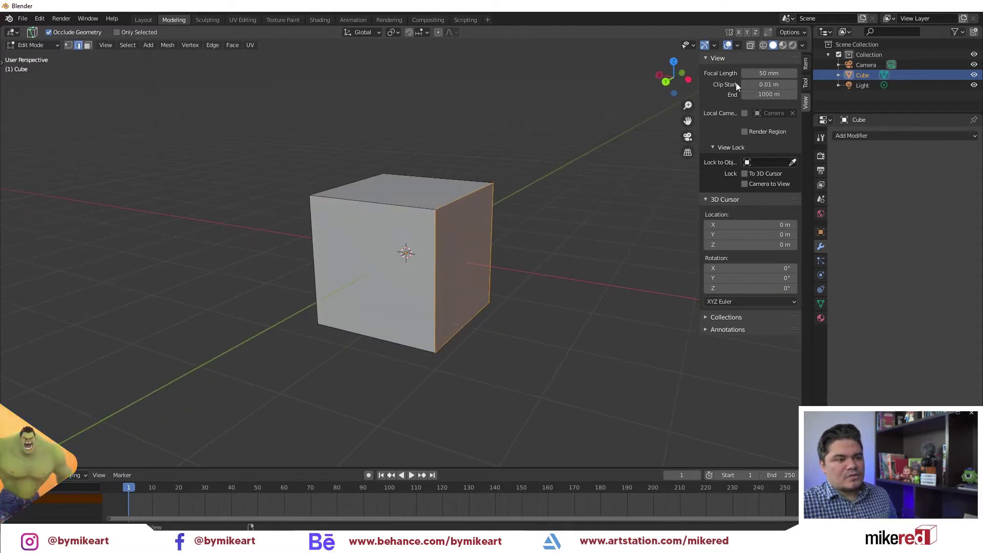
scroll(727, 69, down, 5)
scroll(769, 64, up, 5)
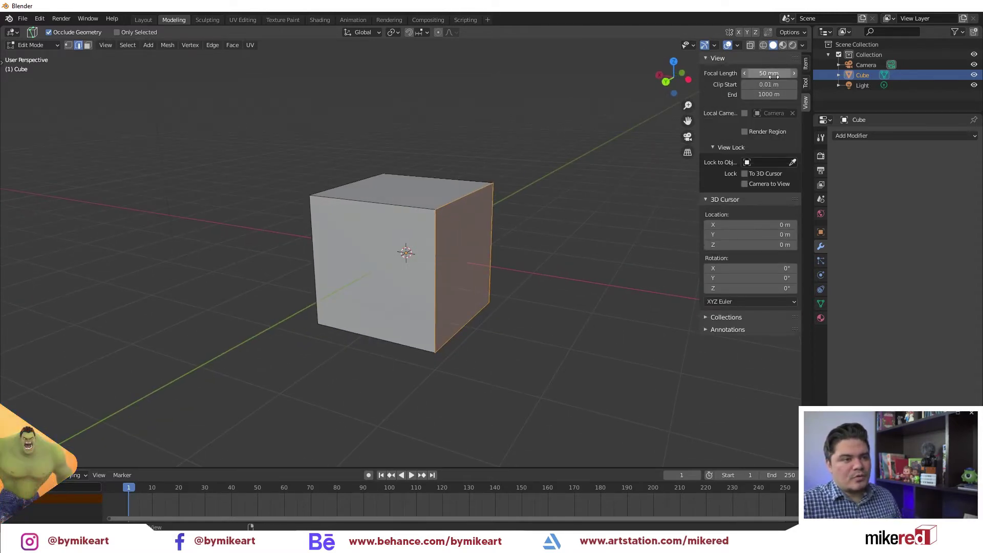
mouse_move(773, 75)
mouse_down()
mouse_move(799, 74)
mouse_move(742, 75)
mouse_move(753, 75)
mouse_up()
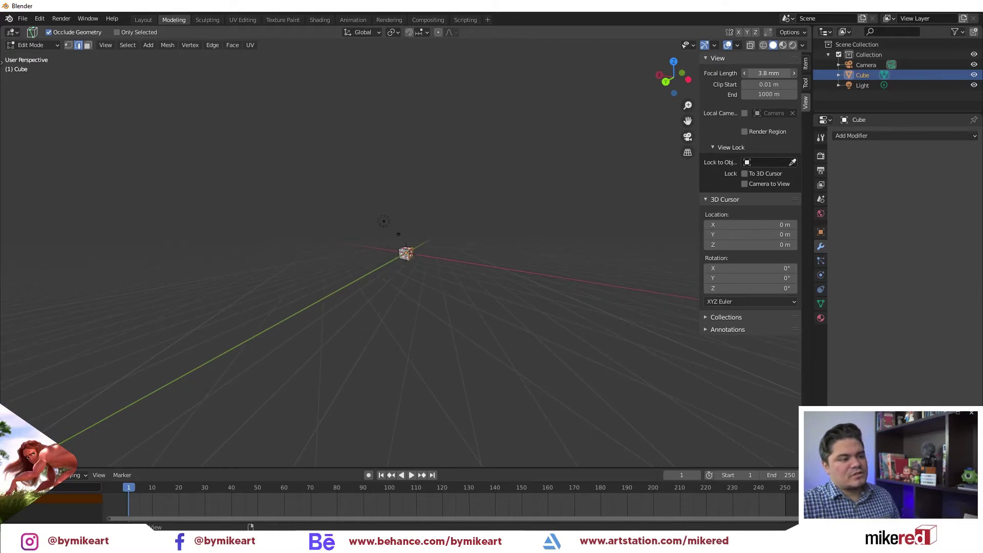
mouse_move(439, 169)
middle_down()
mouse_move(441, 153)
mouse_move(331, 169)
middle_up()
scroll(438, 169, up, 4)
scroll(454, 170, up, 3)
mouse_move(454, 170)
middle_down()
mouse_move(364, 171)
mouse_move(436, 172)
middle_up()
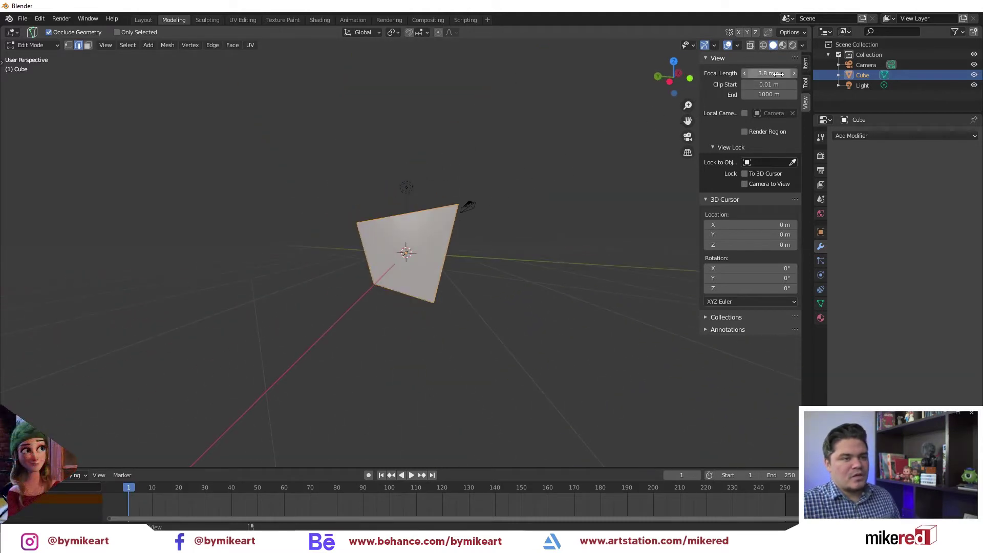
drag(770, 73, 820, 73)
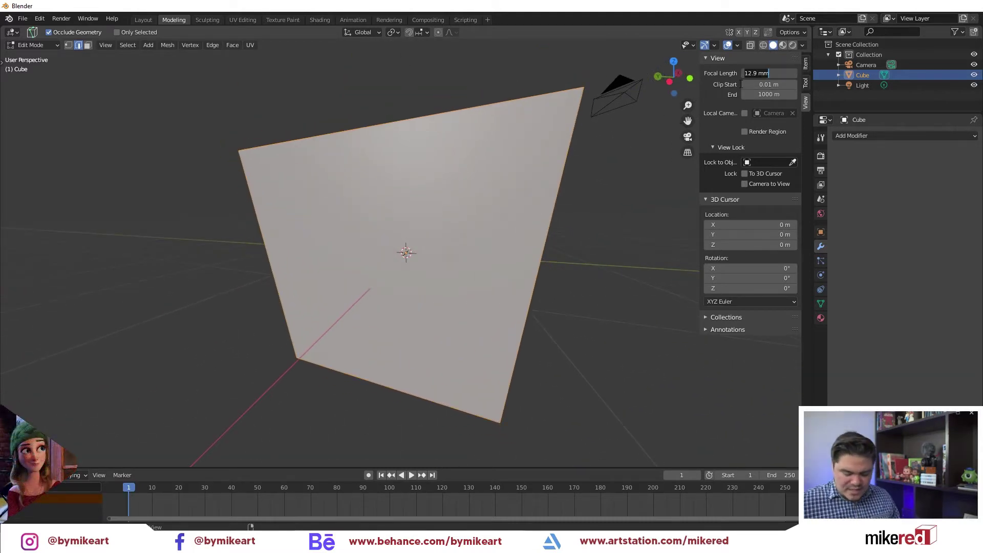
text(50)
key(Return)
scroll(409, 153, down, 3)
scroll(410, 149, down, 3)
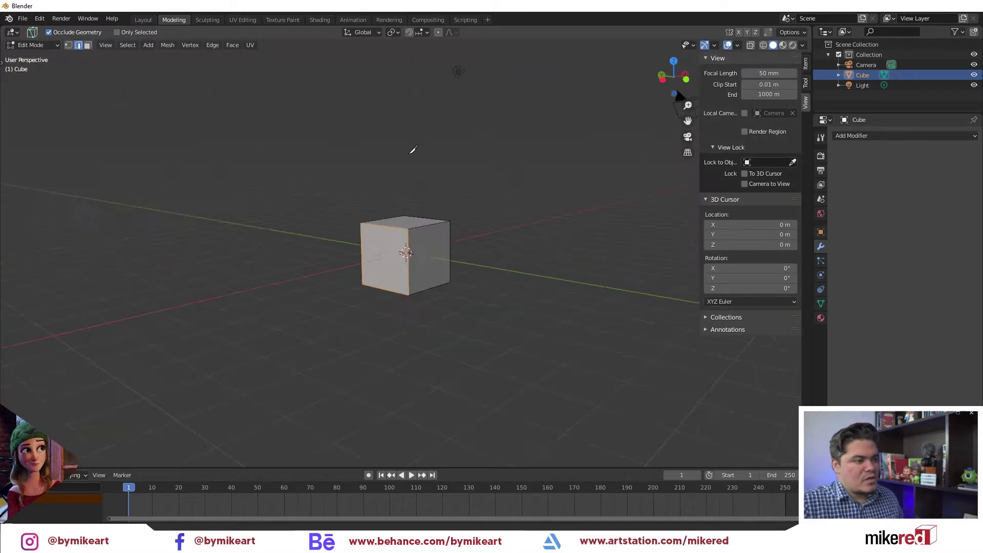
scroll(397, 188, up, 2)
middle_drag(498, 234, 462, 160)
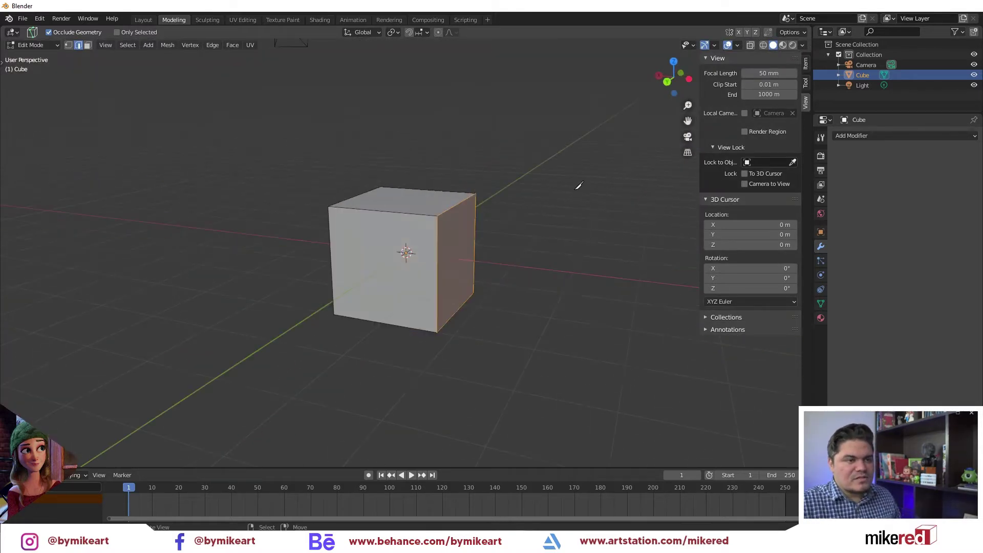
- Raise the near clip distance to show clipping, then lower it almost to zero
mouse_move(578, 186)
middle_down()
mouse_move(450, 184)
mouse_move(584, 155)
mouse_move(625, 125)
mouse_move(607, 119)
middle_up()
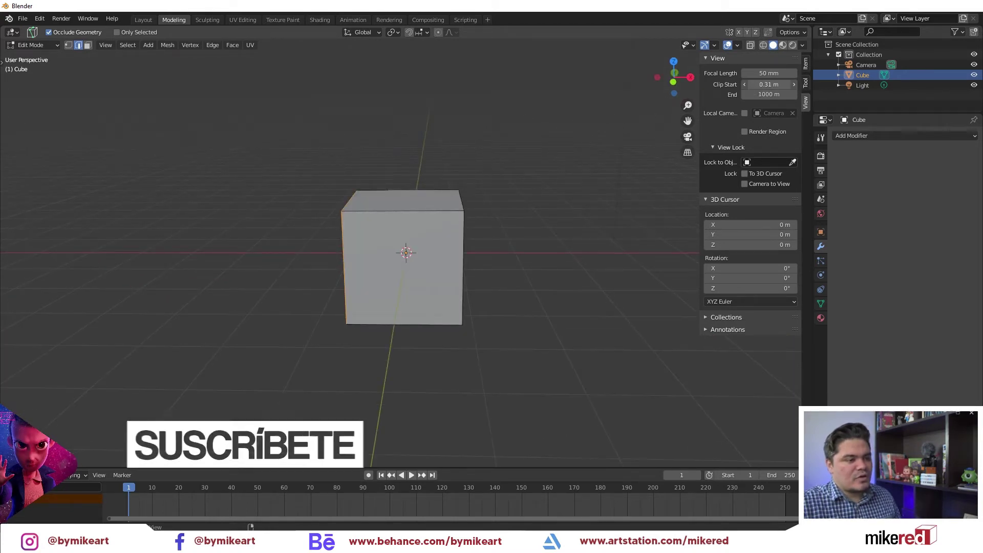
mouse_move(768, 85)
mouse_down()
mouse_move(799, 84)
mouse_move(727, 84)
mouse_move(774, 95)
mouse_up()
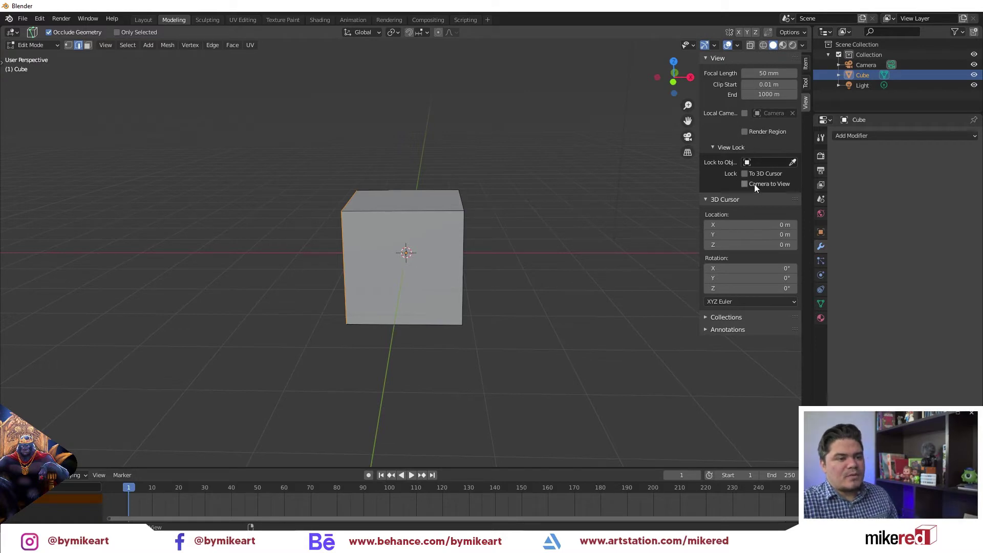
drag(763, 84, 772, 84)
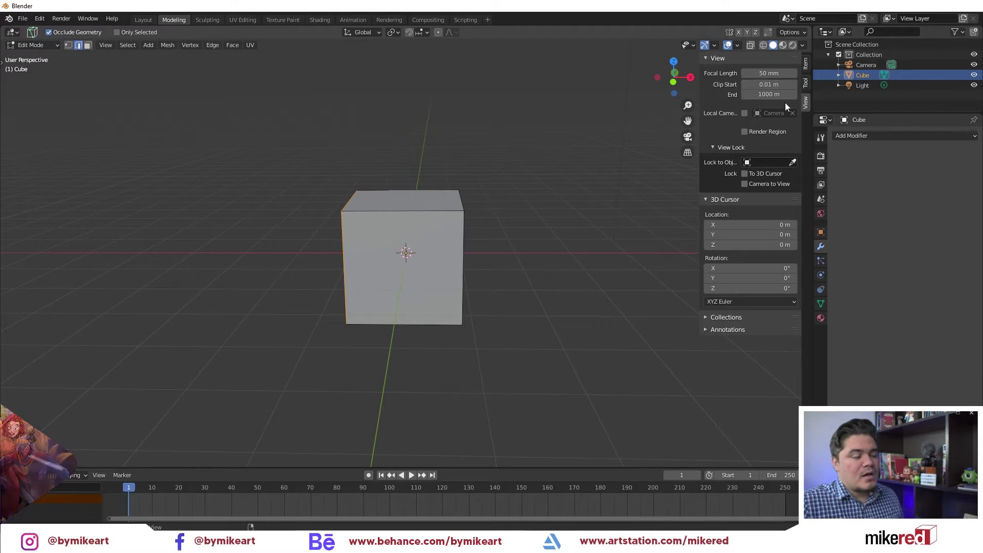
middle_drag(477, 153, 494, 143)
scroll(494, 143, up, 5)
scroll(473, 169, up, 3)
mouse_move(375, 148)
middle_down()
mouse_move(265, 136)
mouse_move(371, 135)
mouse_move(324, 128)
mouse_move(322, 115)
middle_up()
- Raise the near clip distance to 2.71 m and look inside the clipped cube
drag(768, 84, 788, 84)
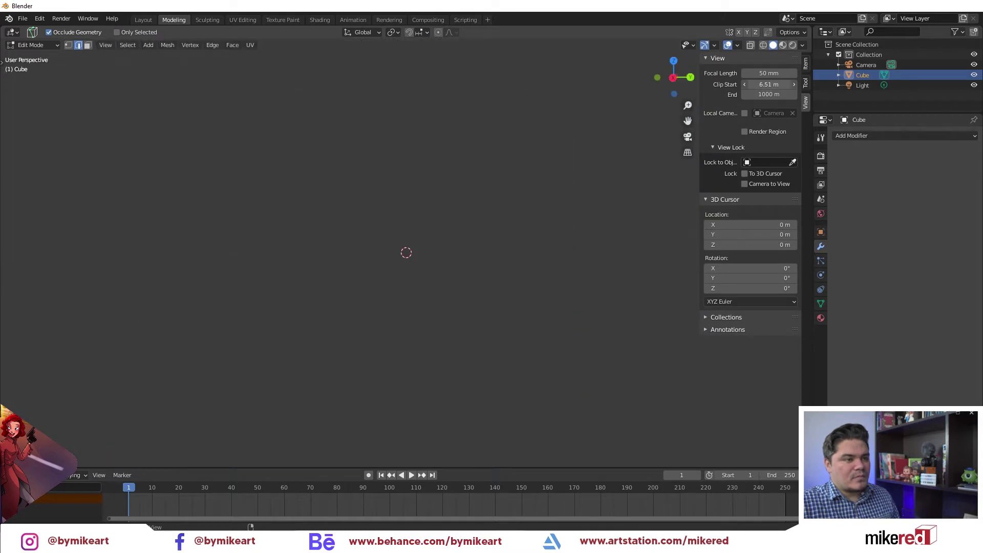
middle_drag(417, 145, 424, 145)
scroll(391, 154, down, 1)
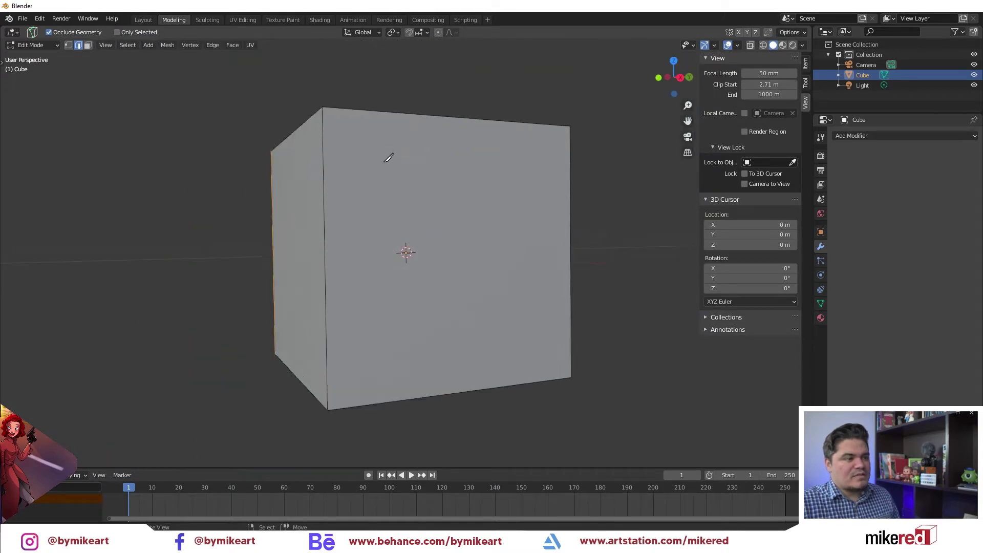
scroll(391, 153, up, 1)
scroll(334, 159, up, 3)
mouse_move(318, 164)
middle_down()
mouse_move(373, 160)
mouse_move(390, 171)
mouse_move(342, 174)
middle_up()
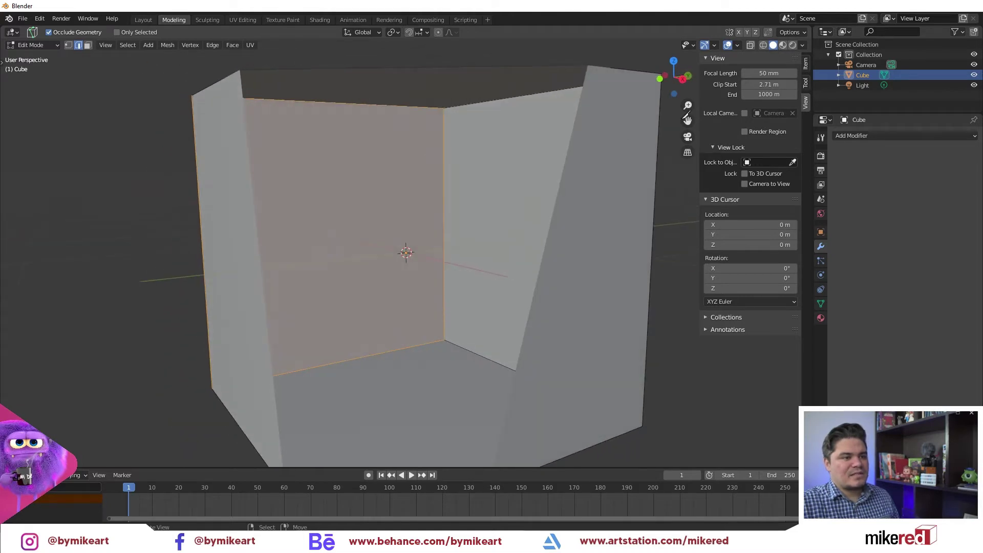
- Lower the near clip distance through 1.91 m and 1.41 m to 1.01 m
drag(768, 84, 747, 84)
scroll(604, 105, down, 10)
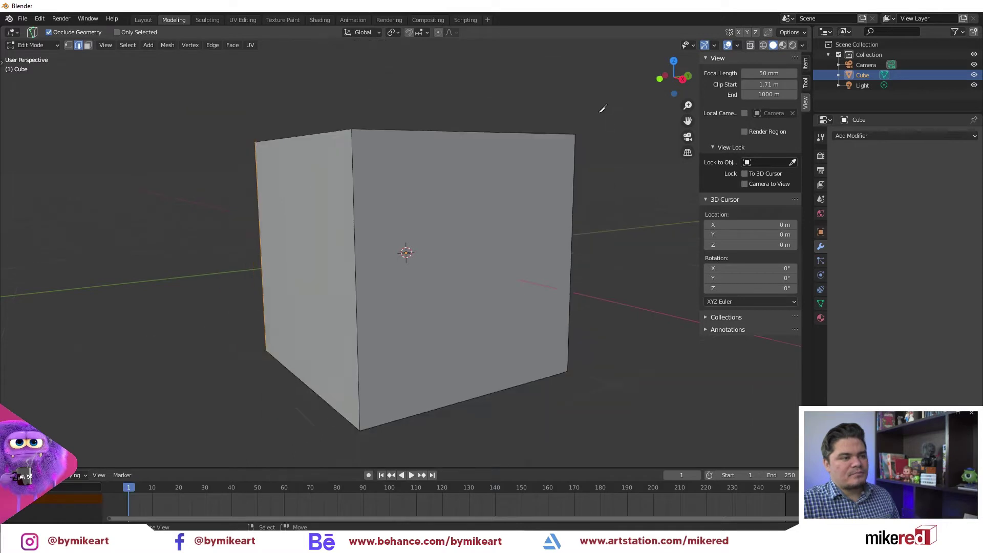
mouse_move(604, 105)
middle_down()
mouse_move(564, 114)
mouse_move(681, 99)
middle_up()
mouse_move(746, 85)
mouse_down()
mouse_move(736, 85)
mouse_move(758, 86)
mouse_up()
scroll(459, 151, up, 5)
mouse_move(459, 152)
middle_down()
mouse_move(571, 114)
mouse_move(461, 128)
middle_up()
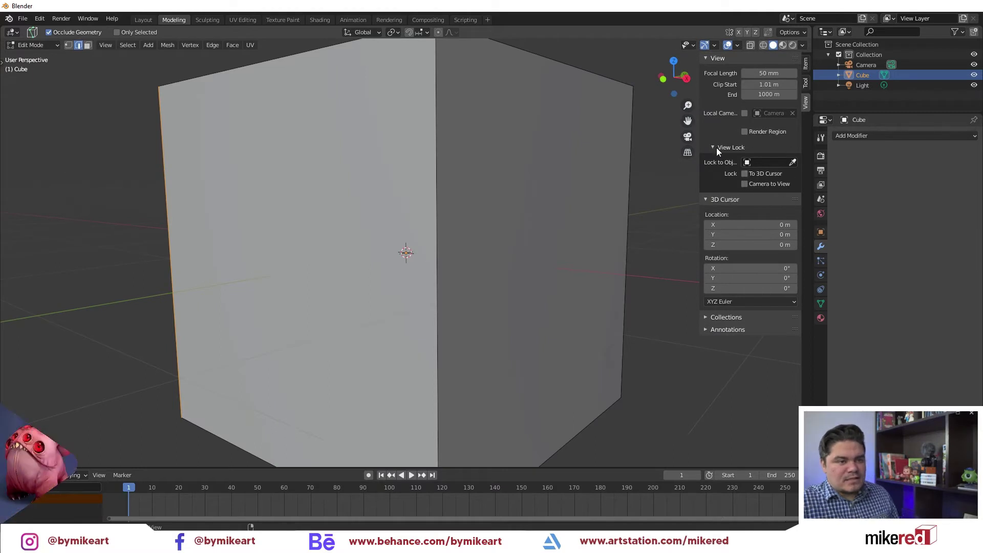
scroll(516, 149, down, 4)
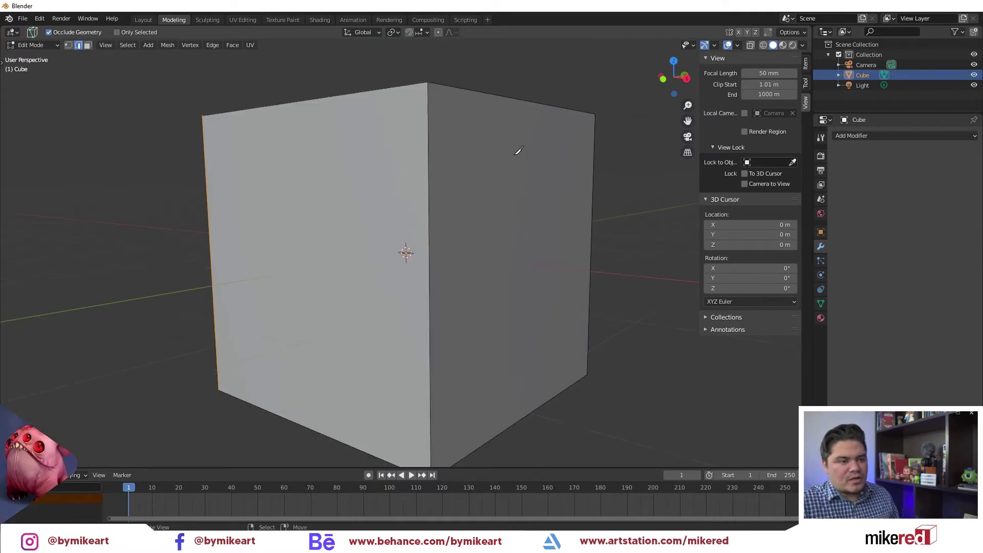
middle_drag(515, 149, 468, 167)
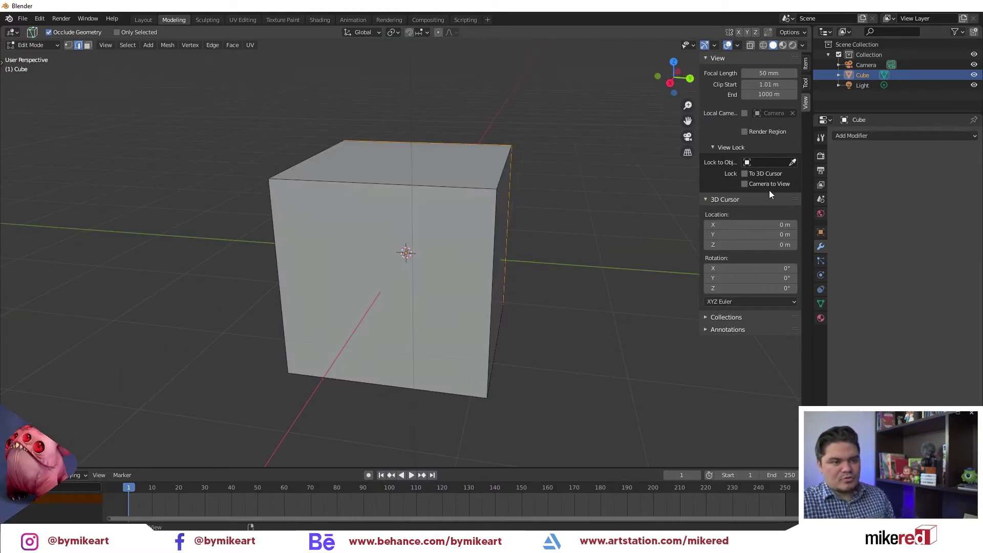
- Go to frame 0, look through the scene camera, and switch to Object Mode
key(Left)
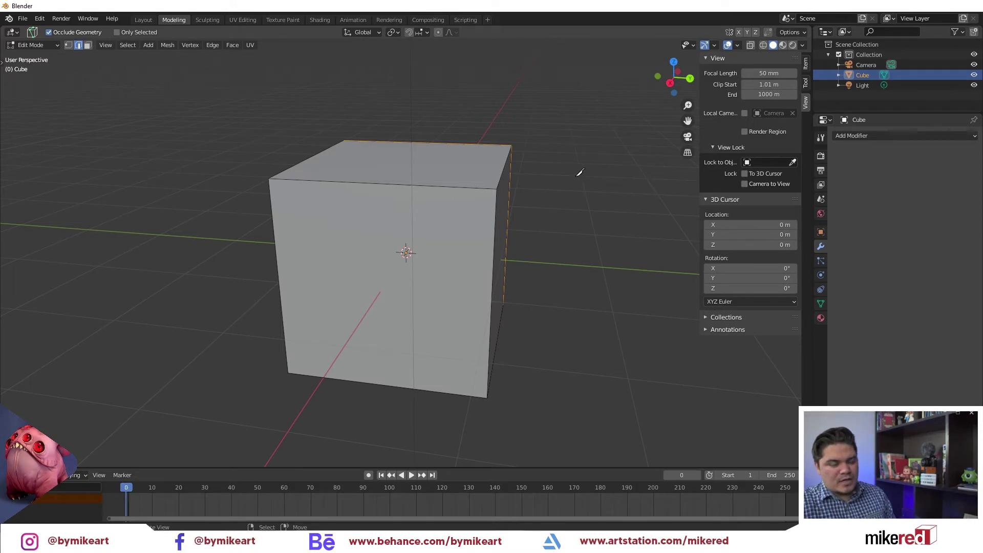
mouse_move(533, 171)
middle_down()
mouse_move(492, 164)
mouse_move(488, 179)
middle_up()
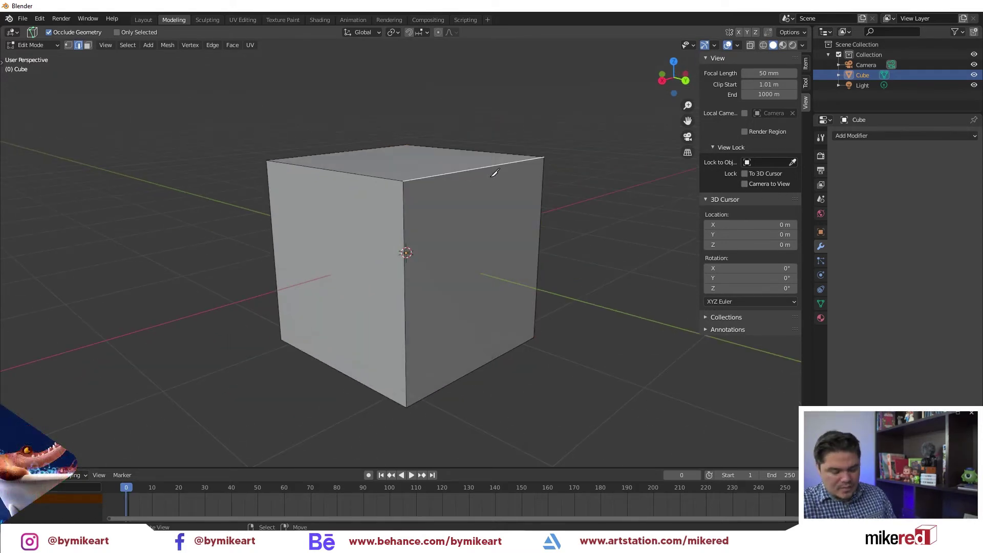
key(KP_0)
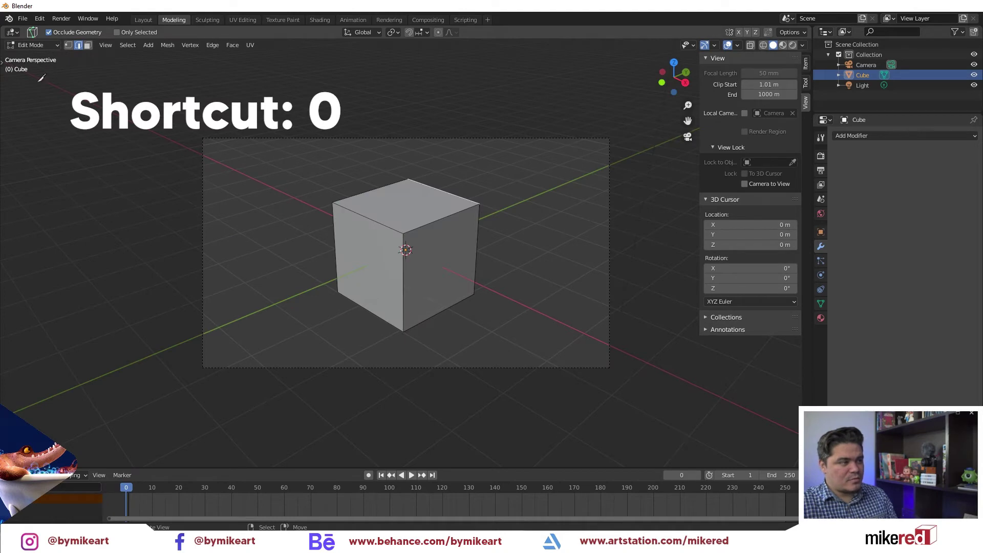
click(30, 45)
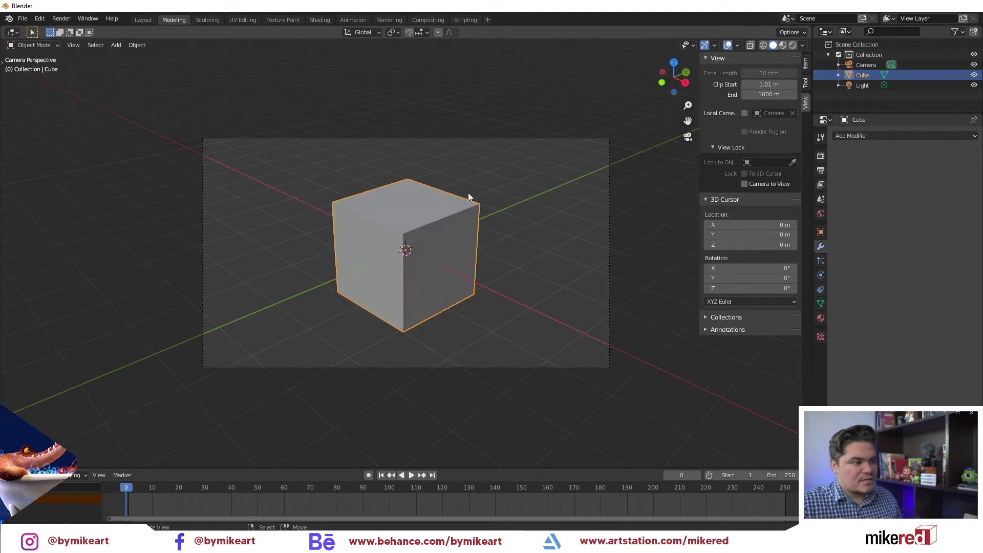
mouse_move(468, 193)
middle_down()
mouse_move(539, 200)
mouse_move(367, 197)
mouse_move(487, 182)
mouse_move(444, 155)
mouse_move(475, 147)
mouse_move(401, 140)
middle_up()
scroll(366, 198, down, 5)
scroll(444, 154, up, 5)
scroll(401, 136, down, 2)
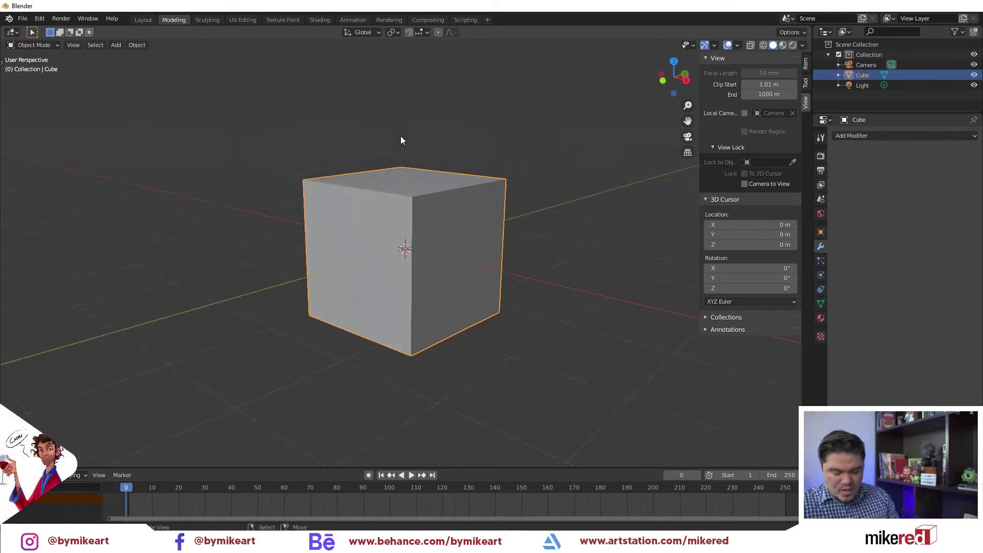
- Aim the scene camera at the cube by orbiting with Camera to View locked
click(688, 137)
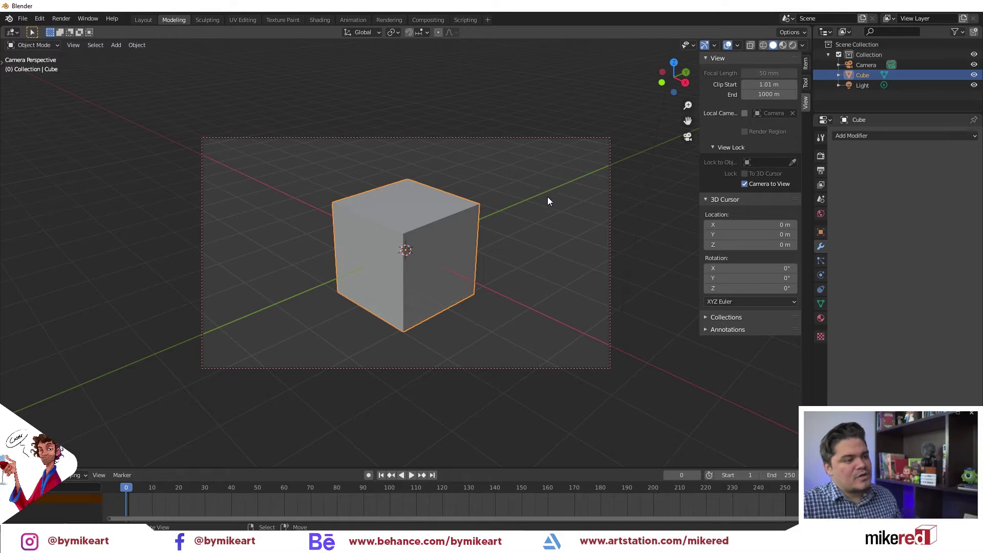
mouse_move(542, 199)
middle_down()
mouse_move(322, 201)
mouse_move(586, 199)
mouse_move(672, 184)
mouse_move(673, 160)
mouse_move(551, 189)
mouse_move(687, 183)
middle_up()
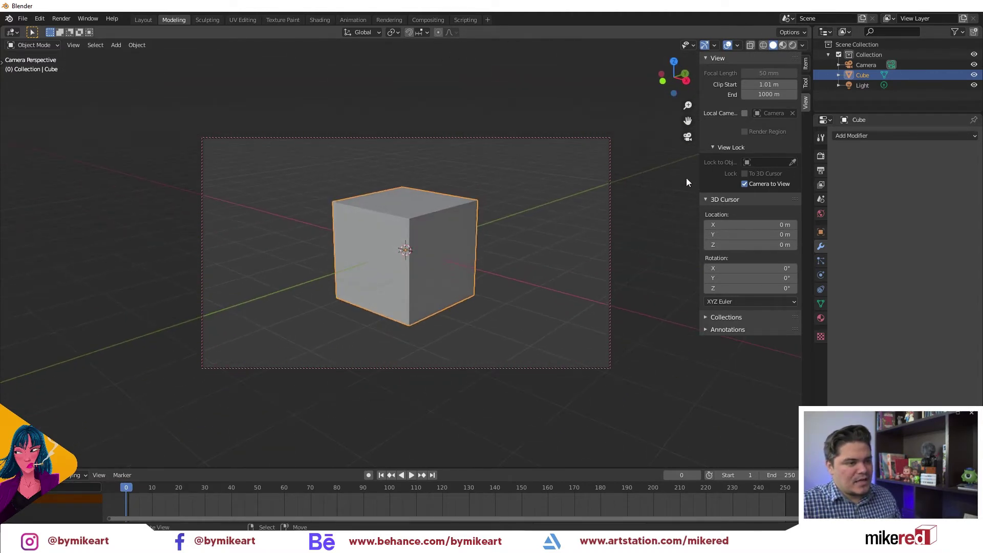
click(746, 183)
mouse_move(613, 206)
middle_down()
mouse_move(495, 213)
mouse_move(652, 183)
mouse_move(638, 107)
middle_up()
scroll(639, 107, down, 5)
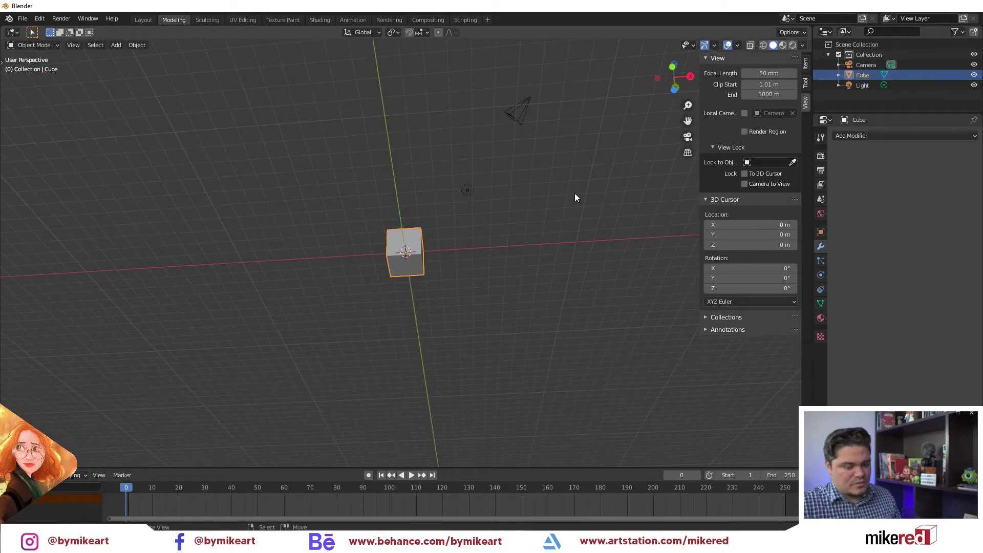
scroll(616, 199, up, 1)
key(KP_0)
middle_drag(614, 205, 455, 204)
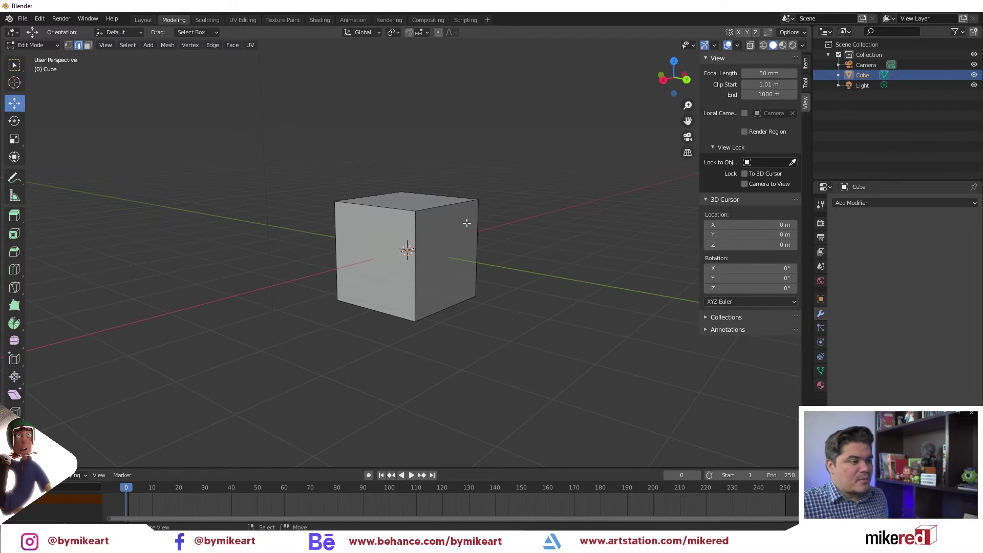
- Insert two centred vertical edge loops around the cube with Ctrl+R
middle_drag(467, 223, 414, 222)
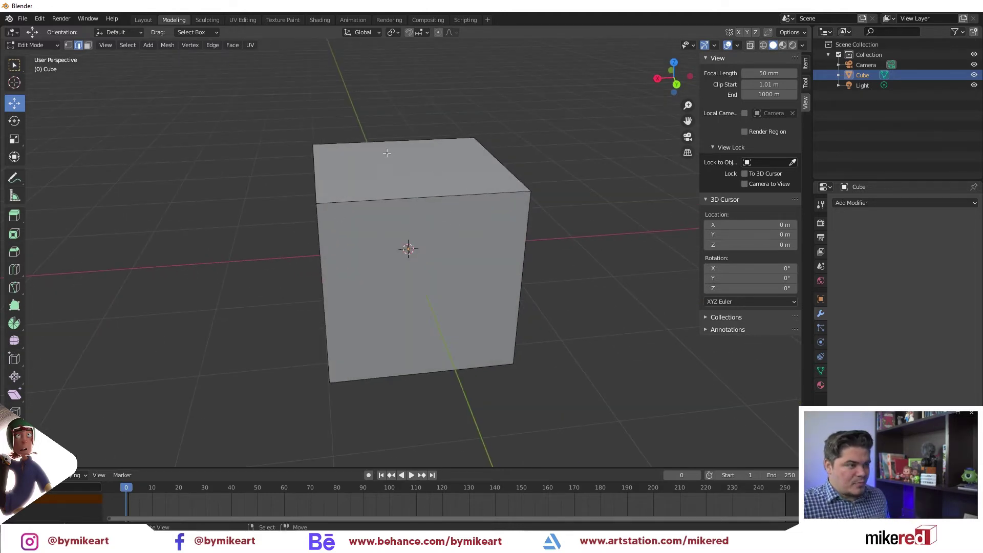
key(ctrl+r)
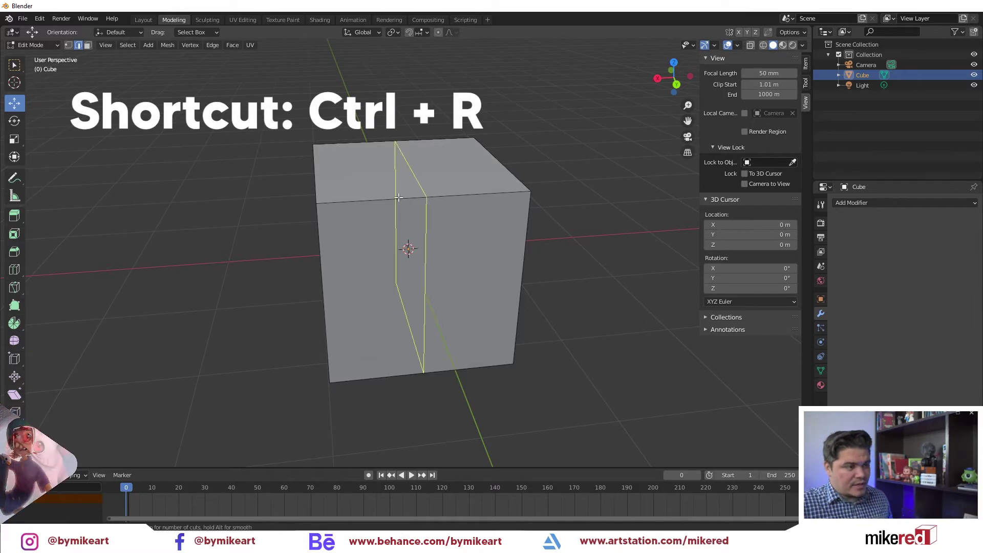
scroll(398, 197, up, 2)
scroll(399, 197, up, 3)
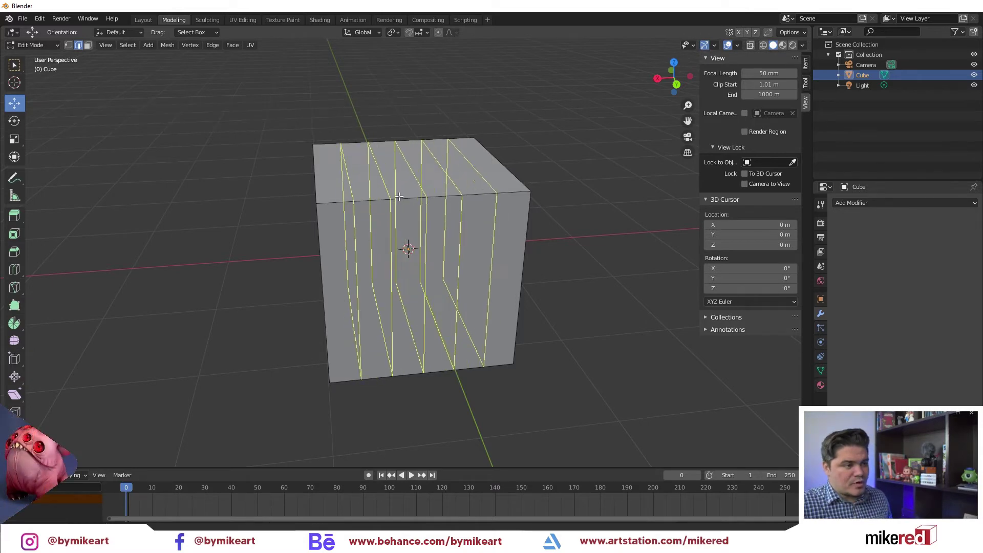
scroll(399, 197, down, 2)
scroll(399, 197, down, 3)
scroll(399, 197, up, 2)
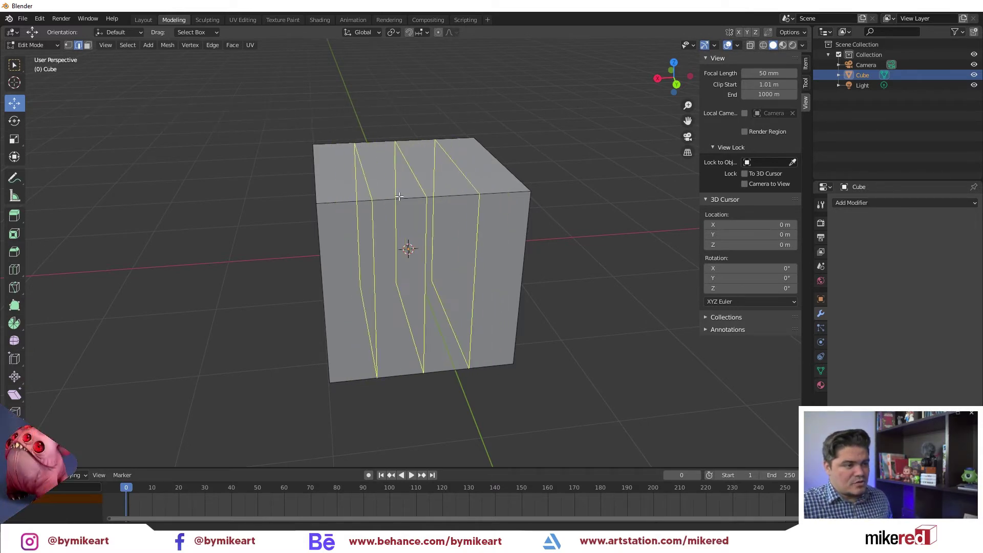
scroll(398, 198, down, 1)
click(399, 197)
right_click(399, 197)
middle_drag(399, 197, 454, 256)
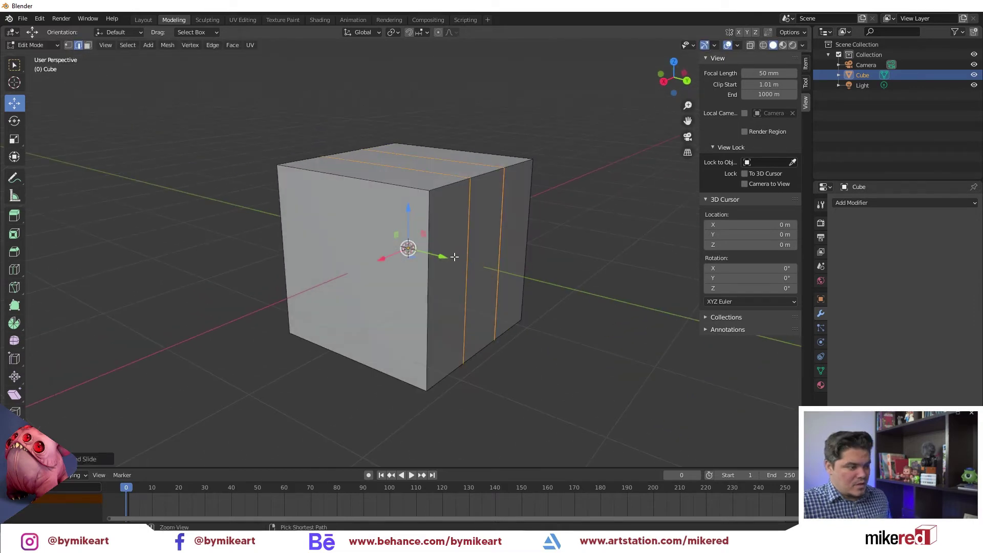
- Add two evenly centred horizontal loop cuts around the cube with Ctrl+R
key(ctrl+r)
scroll(453, 257, up, 1)
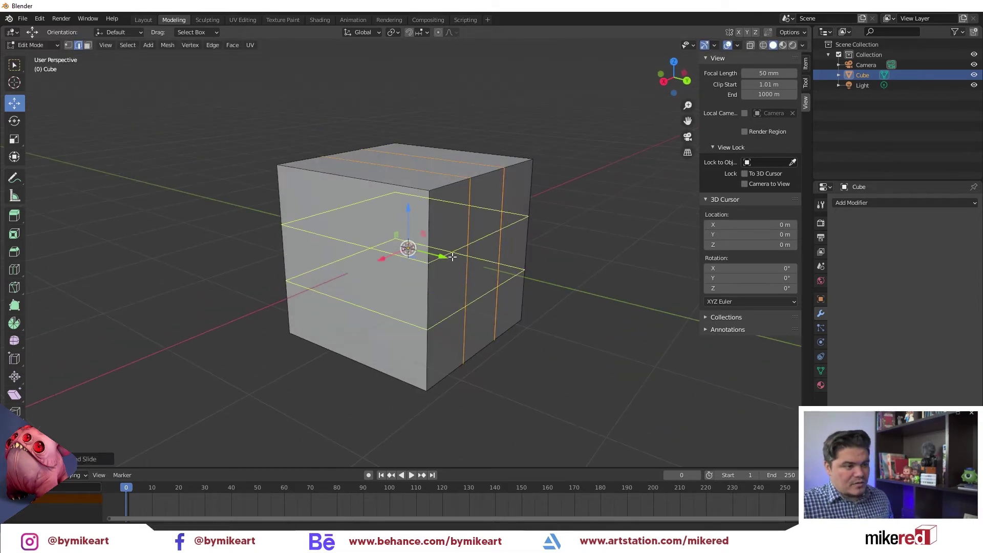
click(453, 256)
right_click(452, 256)
middle_drag(453, 256, 502, 251)
drag(15, 270, 51, 275)
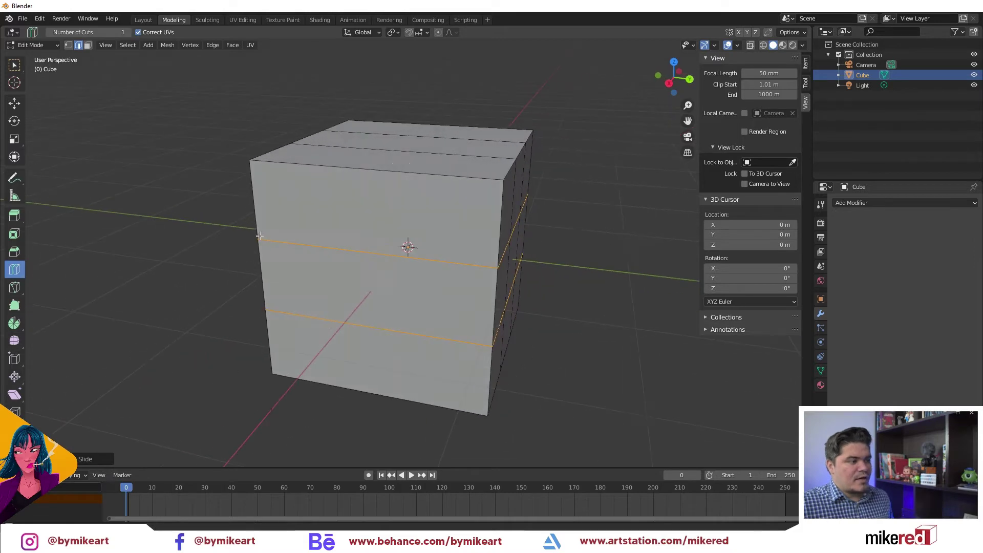
- Add two vertical loop cuts crossing the first pair to form a 3x3 grid
drag(395, 197, 406, 184)
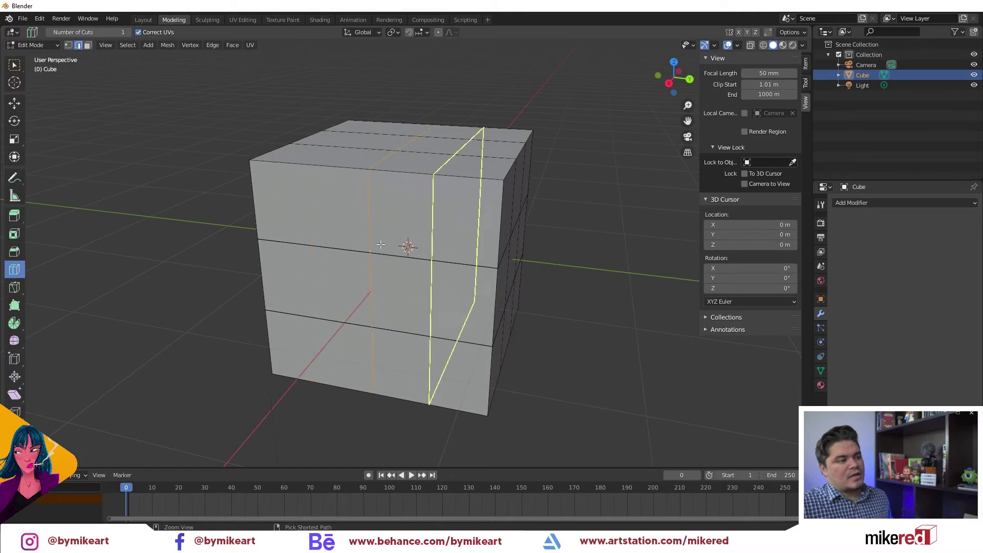
key(ctrl+z)
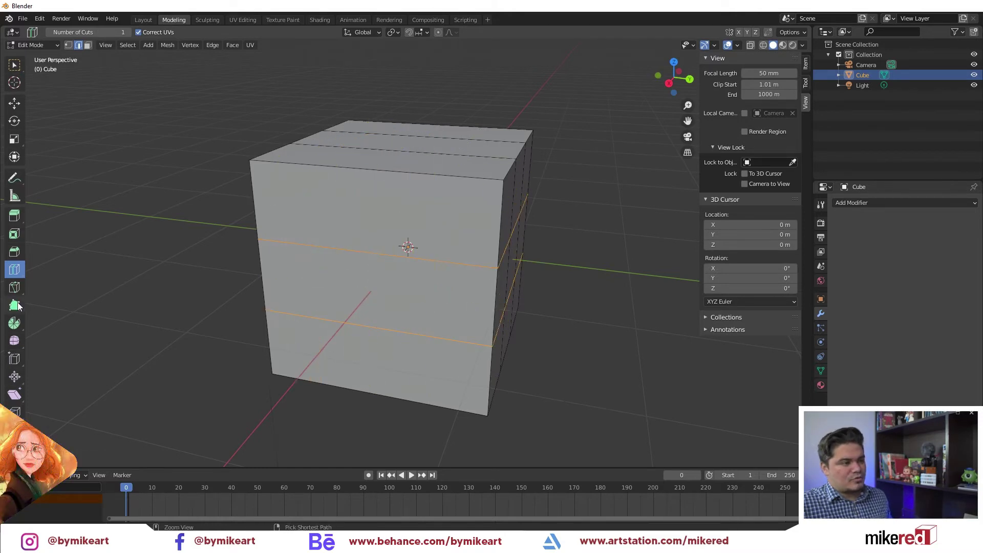
drag(399, 164, 393, 153)
key(ctrl+z)
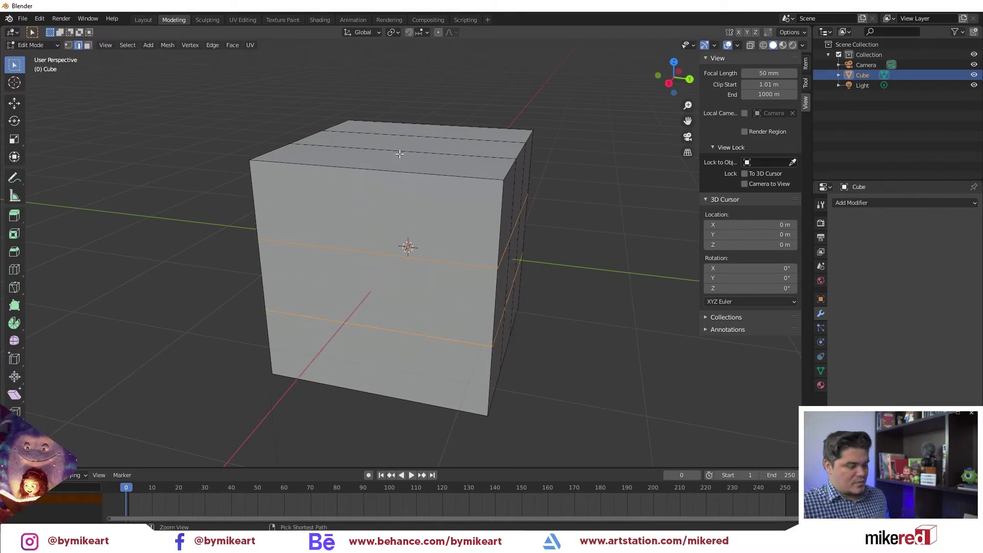
scroll(404, 151, up, 1)
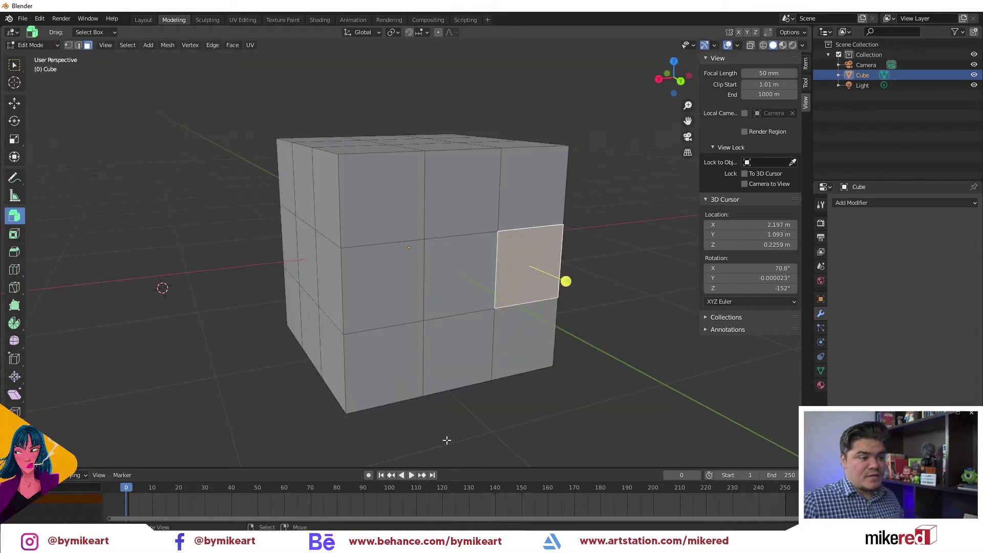
mouse_move(160, 285)
middle_down()
mouse_move(439, 226)
mouse_move(405, 246)
middle_up()
scroll(451, 229, up, 3)
scroll(451, 229, down, 3)
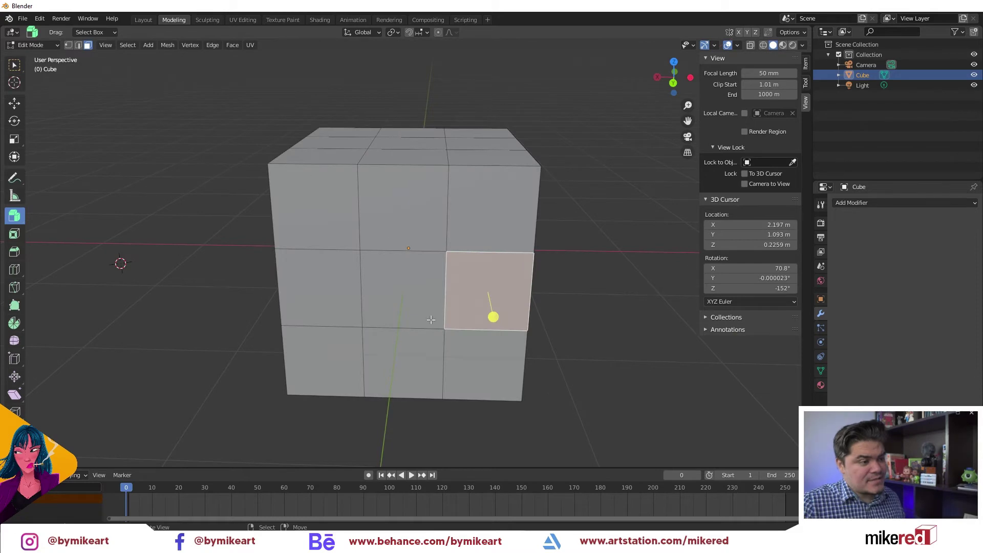
- Orbit around the gridded cube and select all of its faces with A
middle_drag(551, 238, 451, 217)
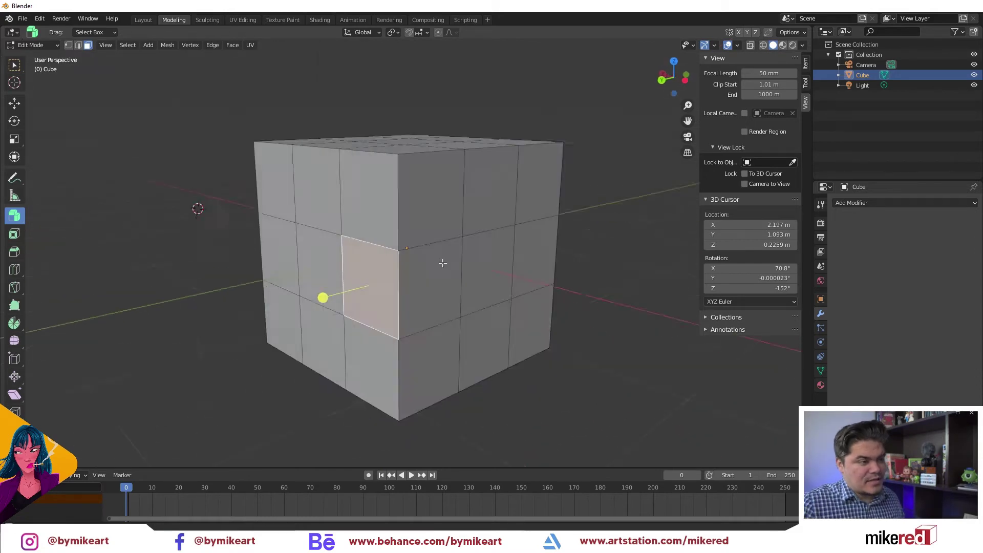
middle_drag(416, 291, 463, 213)
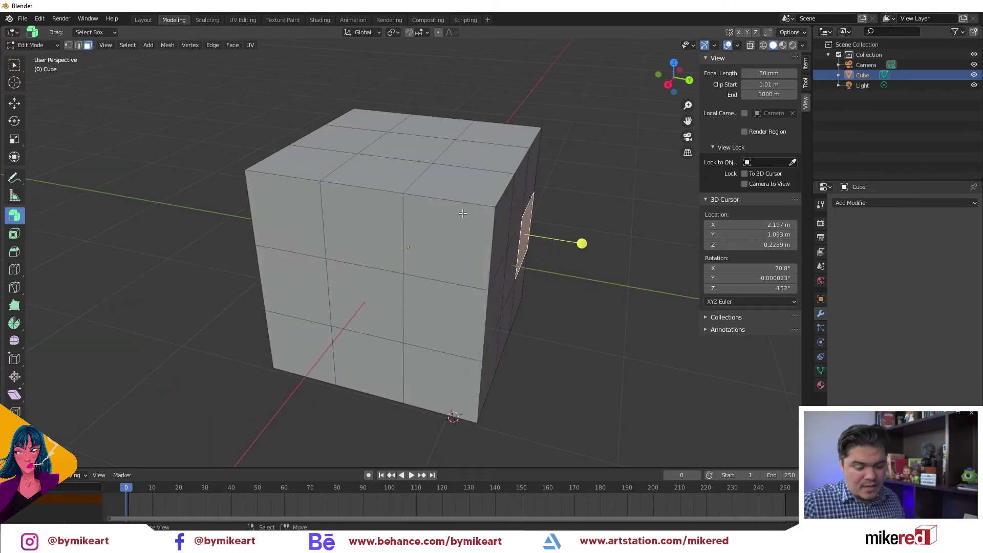
mouse_move(436, 267)
middle_down()
mouse_move(253, 243)
mouse_move(328, 233)
middle_up()
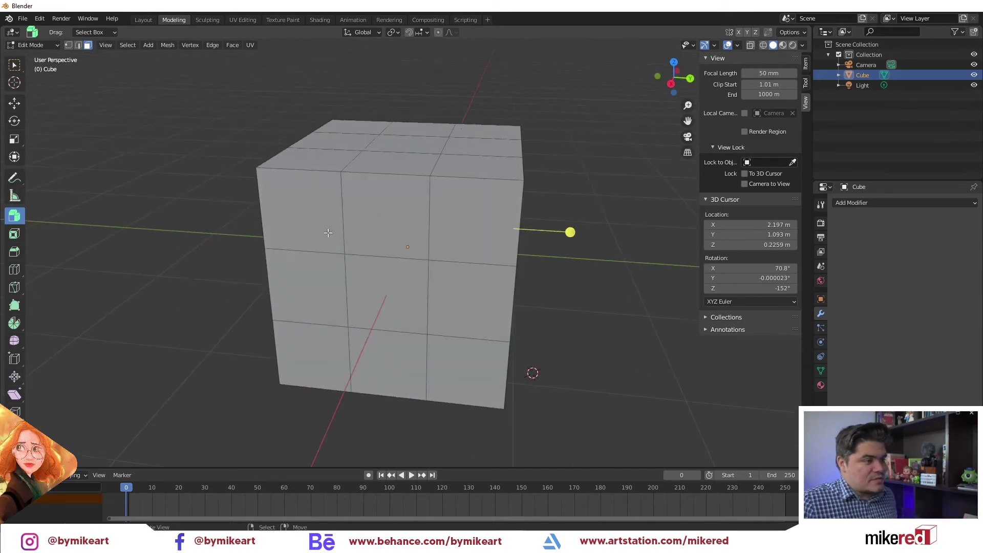
key(a)
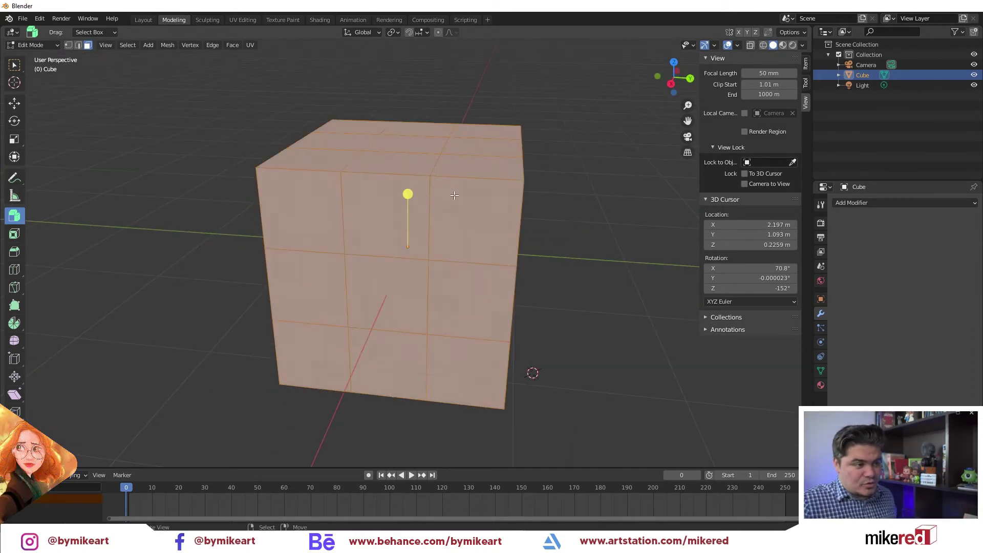
middle_drag(454, 196, 423, 193)
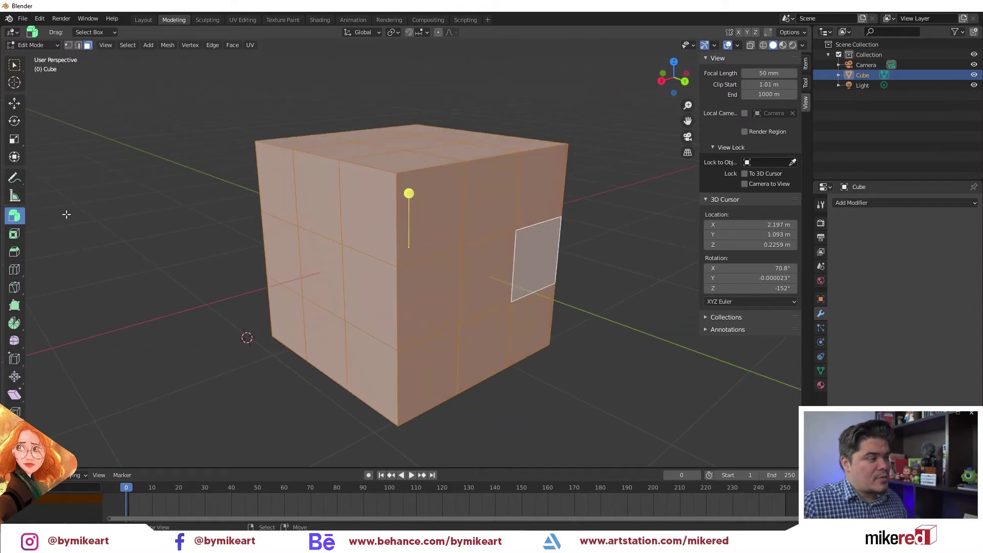
click(15, 215)
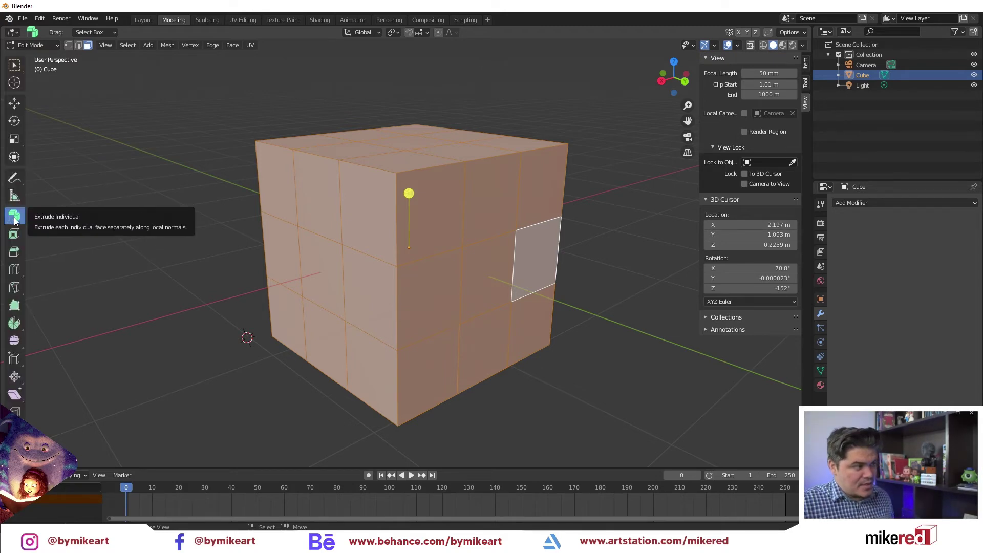
- Extrude every face of the cube slightly outward using Extrude Individual Faces
click(14, 220)
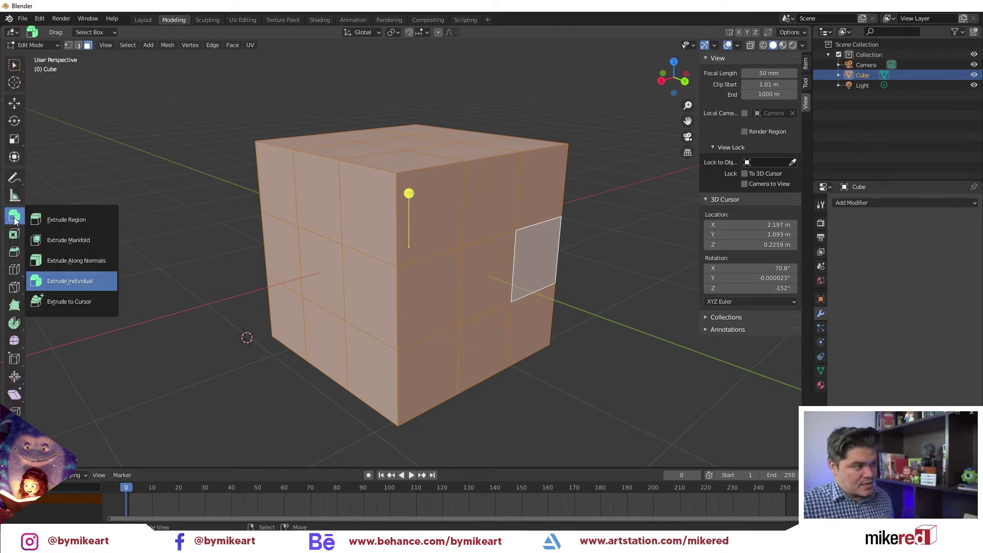
click(71, 281)
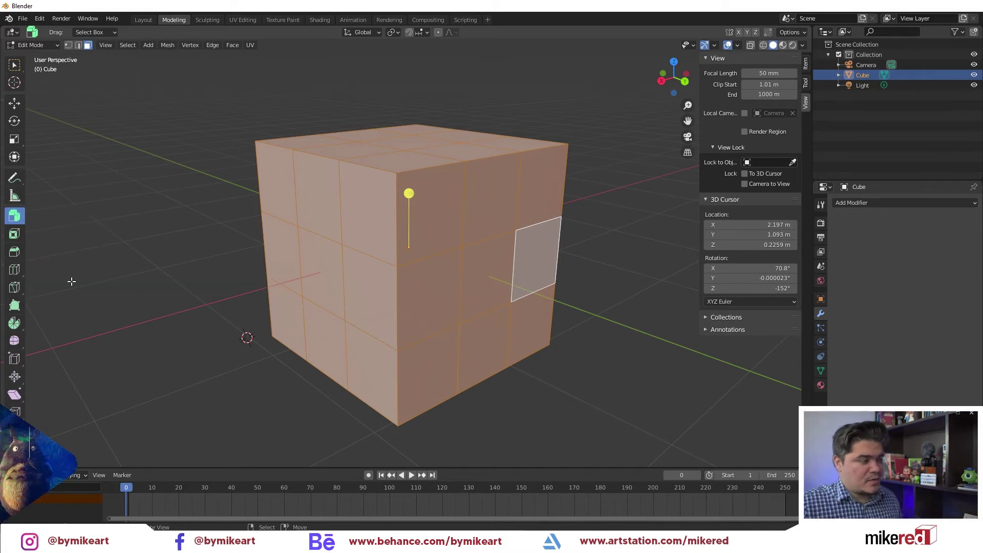
middle_drag(410, 196, 425, 195)
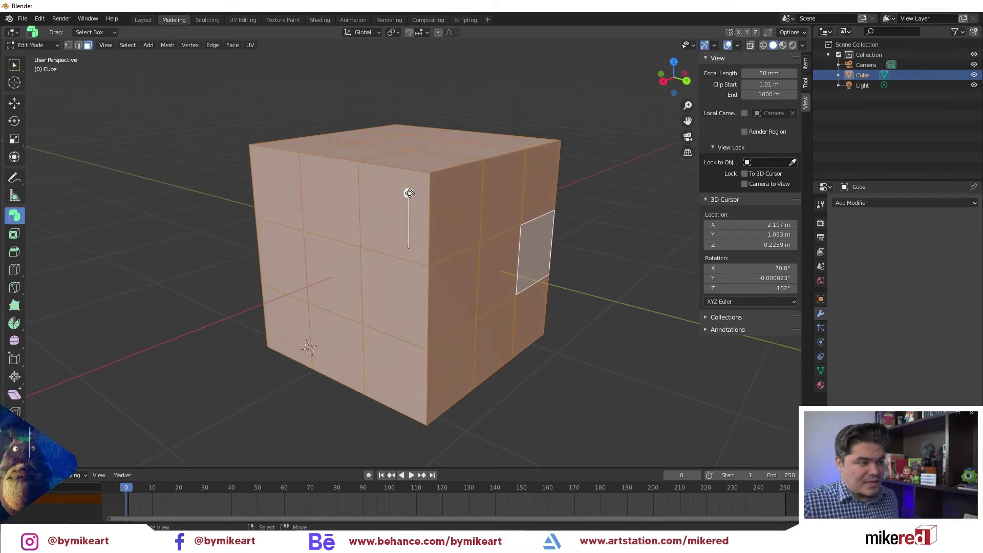
drag(409, 192, 409, 191)
mouse_move(409, 192)
middle_down()
mouse_move(426, 178)
mouse_move(417, 196)
middle_up()
- Test-move a front face and a corner face, cancel both, then reselect the whole mesh
click(426, 178)
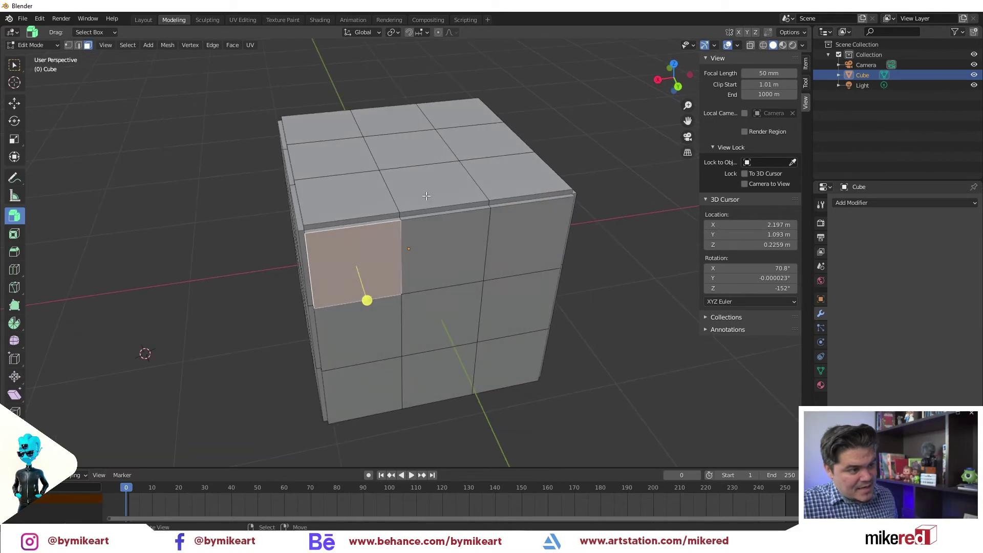
key(g)
key(Escape)
click(505, 220)
key(g)
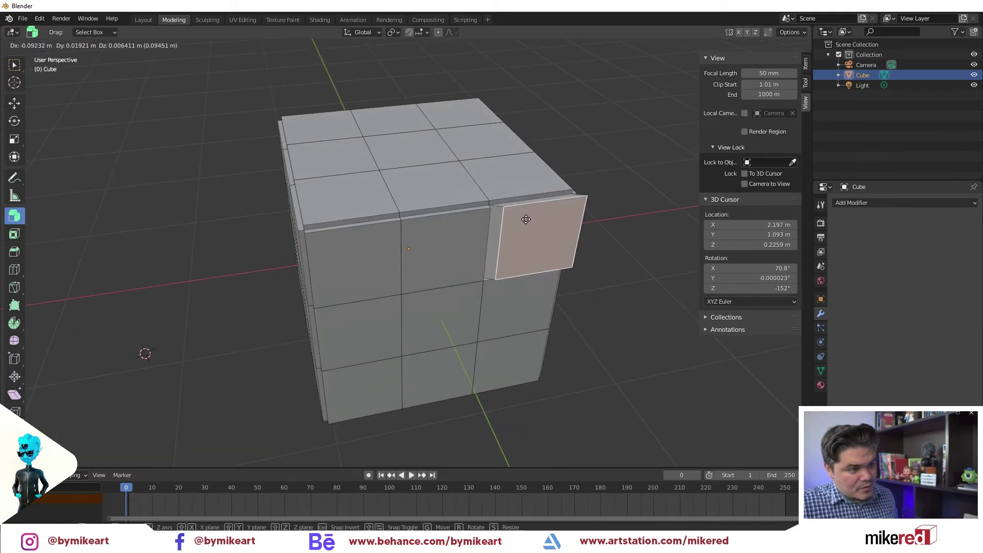
key(Escape)
mouse_move(457, 225)
middle_down()
mouse_move(512, 215)
mouse_move(523, 255)
mouse_move(425, 150)
middle_up()
key(a)
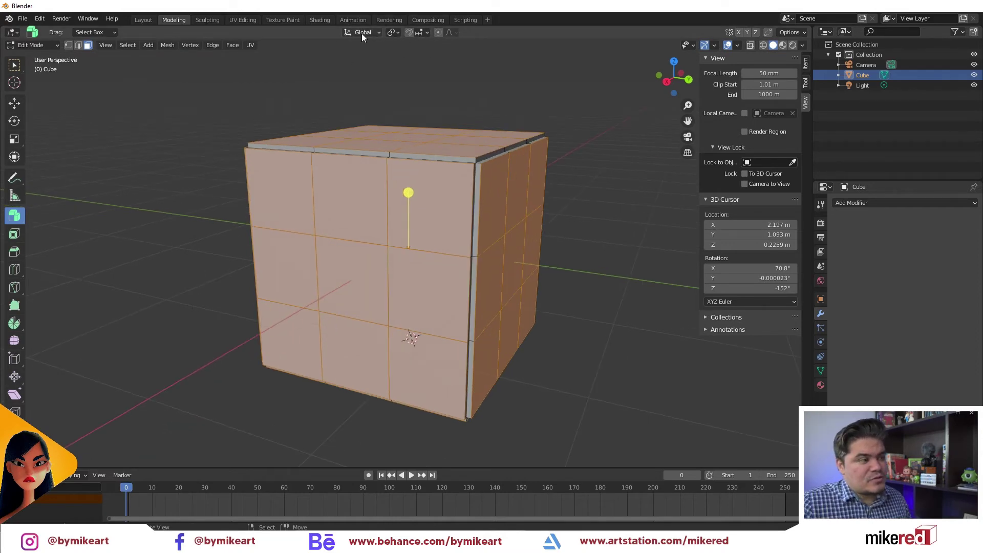
- Keep Transform Orientation on Global and set Transform Pivot Point to Individual Origins
middle_drag(428, 112, 521, 167)
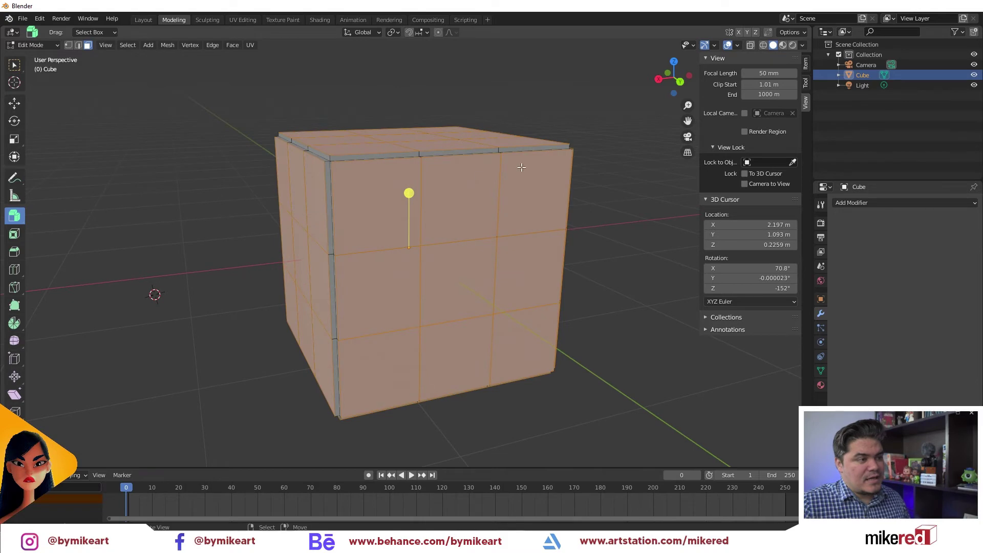
click(374, 35)
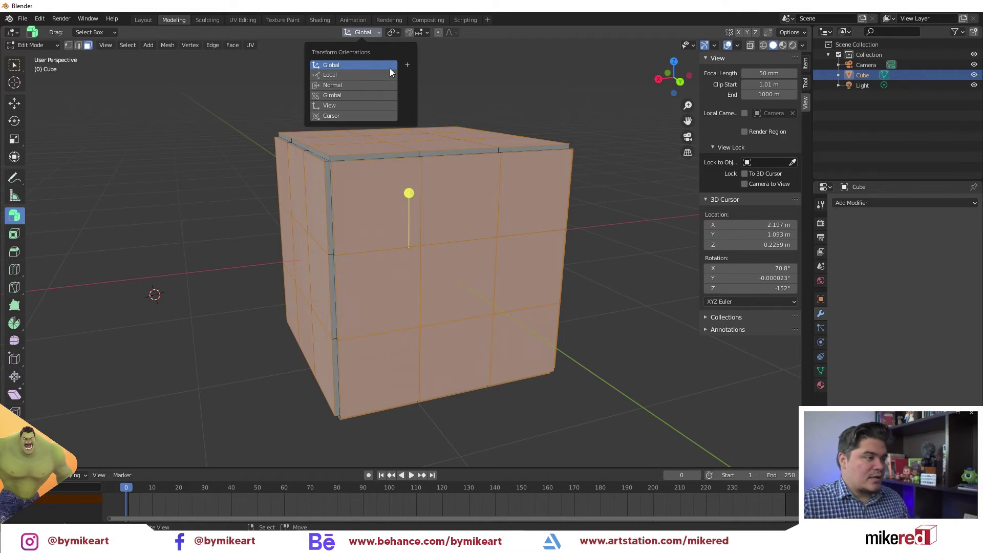
click(365, 32)
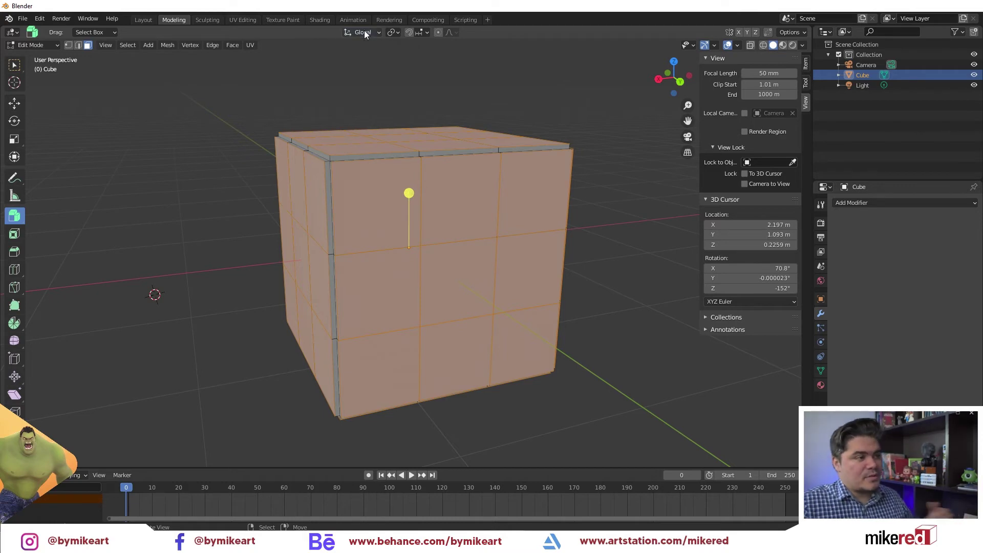
click(390, 32)
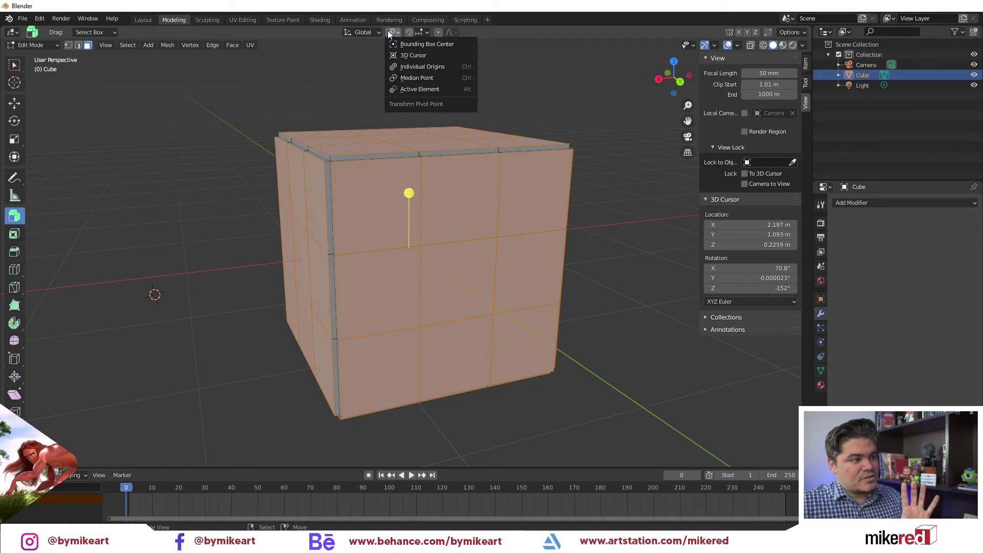
click(422, 65)
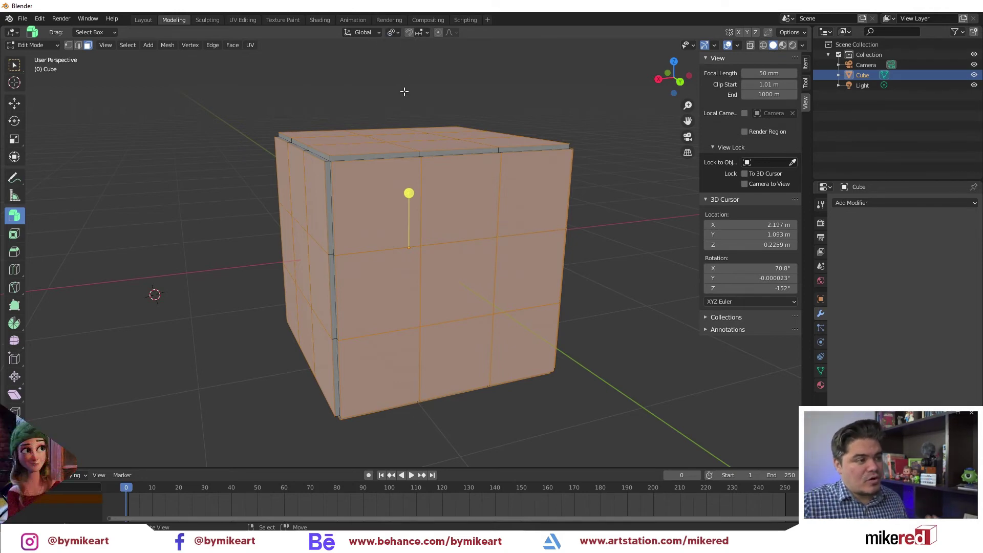
- Scale all faces to about 0.93 around their own centres, opening grooves between tiles
mouse_move(404, 91)
middle_down()
mouse_move(437, 115)
mouse_move(432, 199)
middle_up()
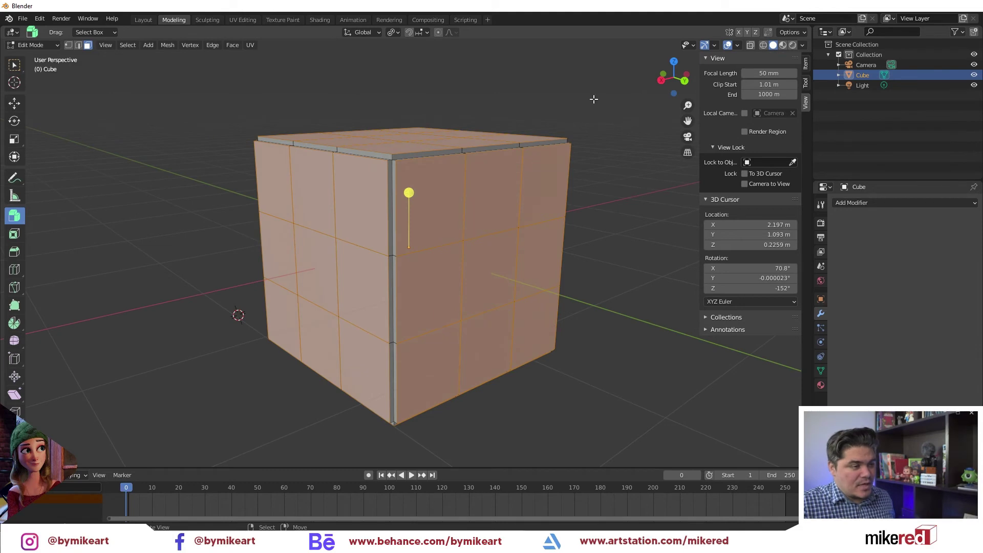
key(s)
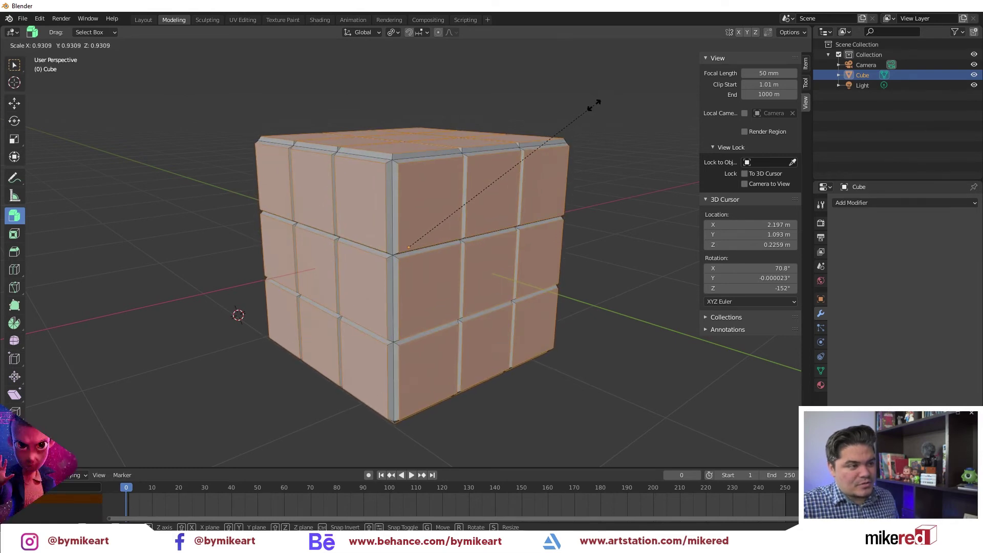
click(594, 106)
middle_drag(406, 194, 466, 125)
key(Tab)
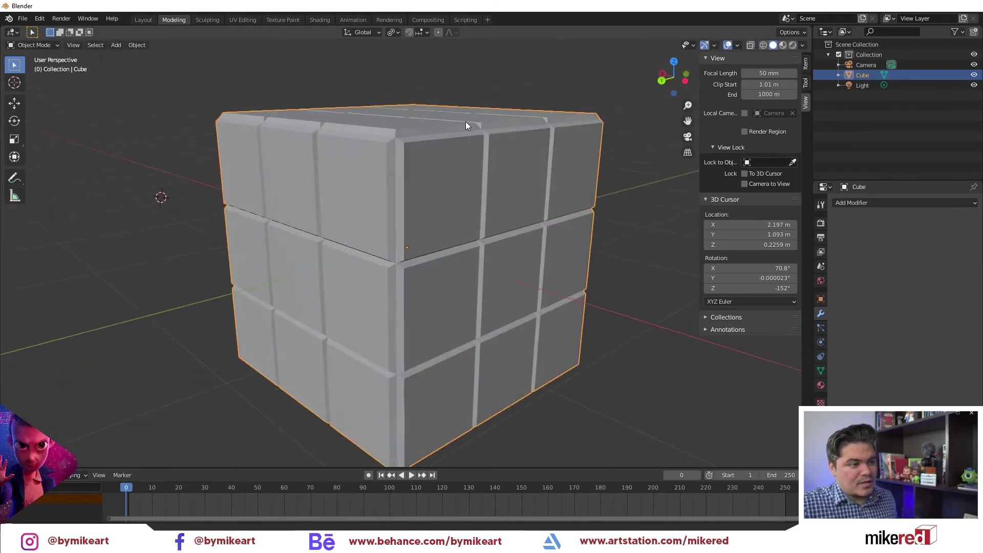